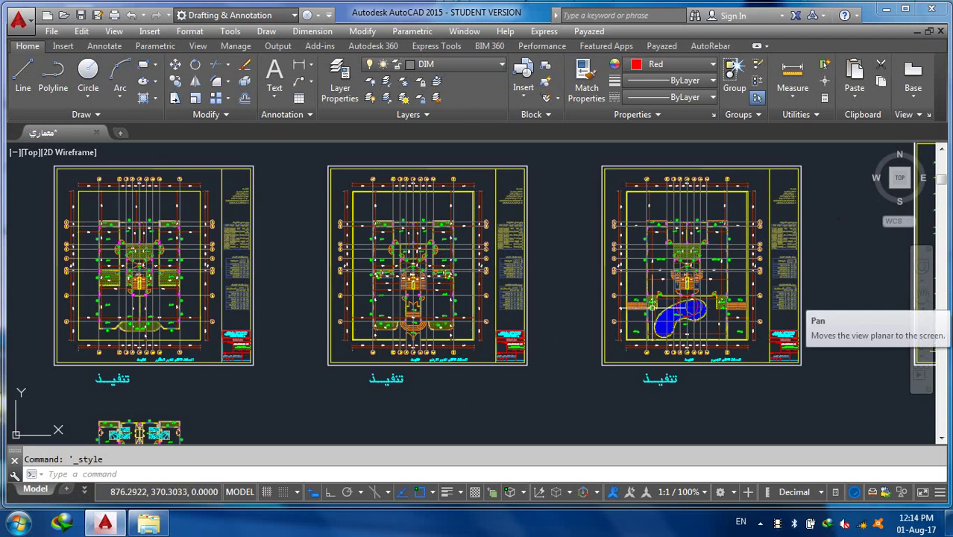
# Step: Pan and zoom across the floor-plan sheets to survey the drawing
pyautogui.click(921, 296)
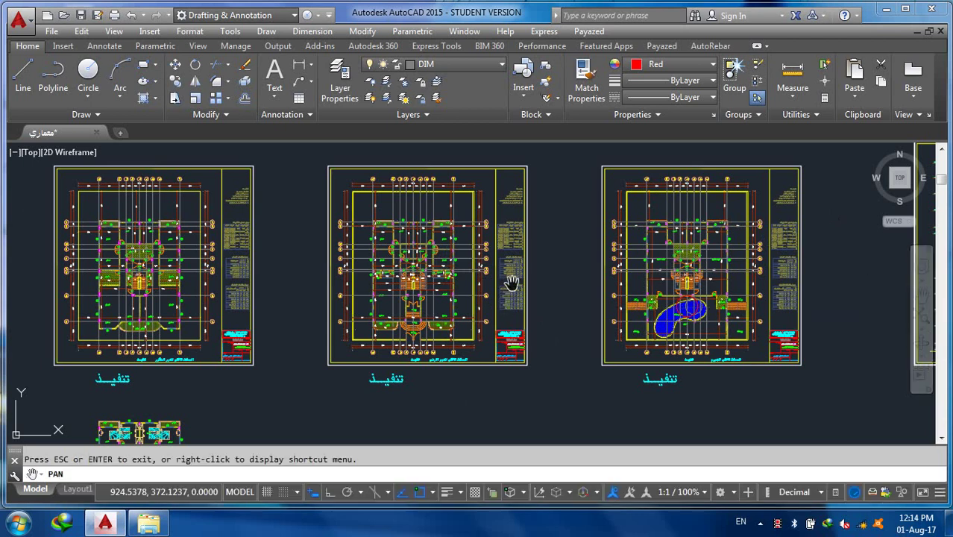
pyautogui.scroll(3, 508, 290)
pyautogui.scroll(3, 477, 298)
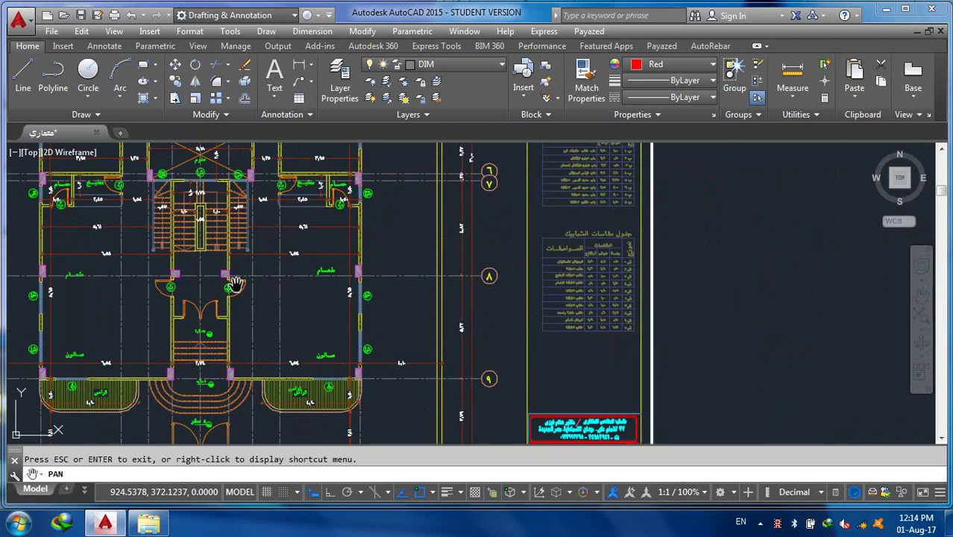
pyautogui.moveTo(240, 298)
pyautogui.mouseDown()
pyautogui.moveTo(298, 268)
pyautogui.moveTo(257, 304)
pyautogui.moveTo(264, 365)
pyautogui.mouseUp()
pyautogui.moveTo(356, 272); pyautogui.dragTo(368, 313)
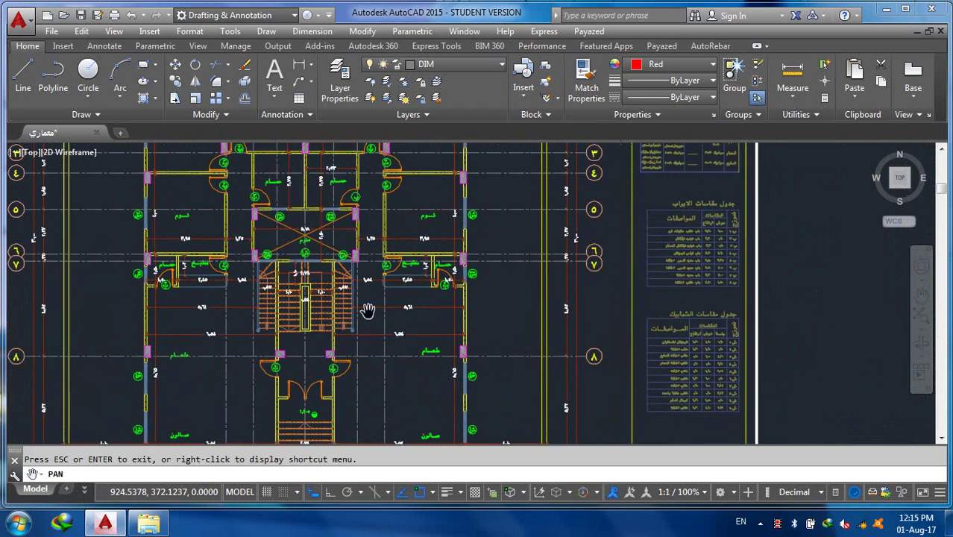
pyautogui.moveTo(375, 231); pyautogui.dragTo(379, 261)
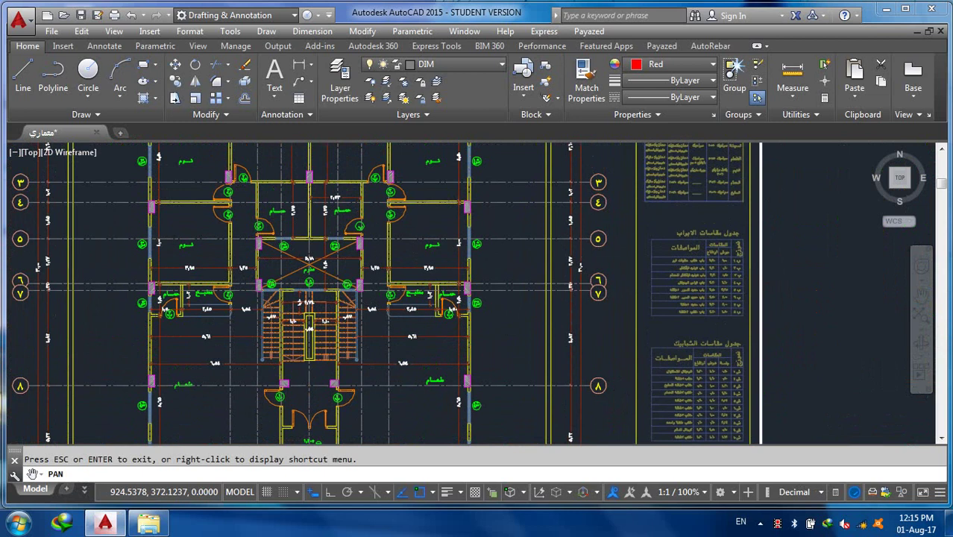
pyautogui.scroll(-3, 366, 296)
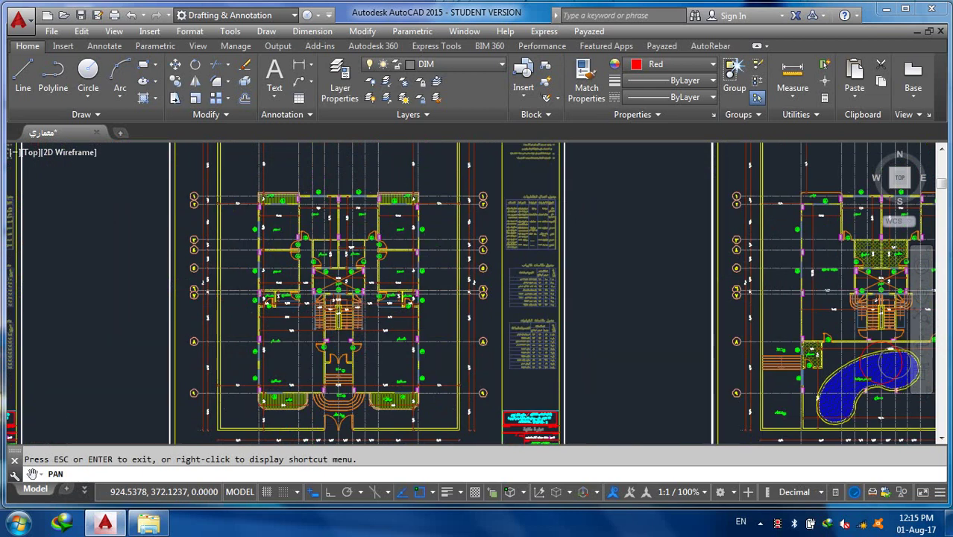
pyautogui.scroll(-3, 396, 179)
pyautogui.moveTo(398, 197); pyautogui.dragTo(381, 234)
pyautogui.rightClick(404, 234)
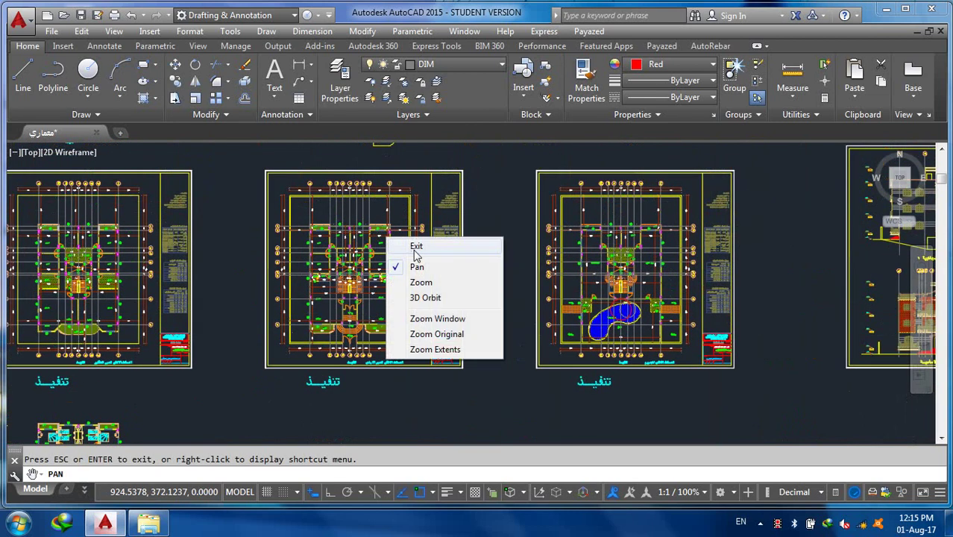
pyautogui.click(416, 245)
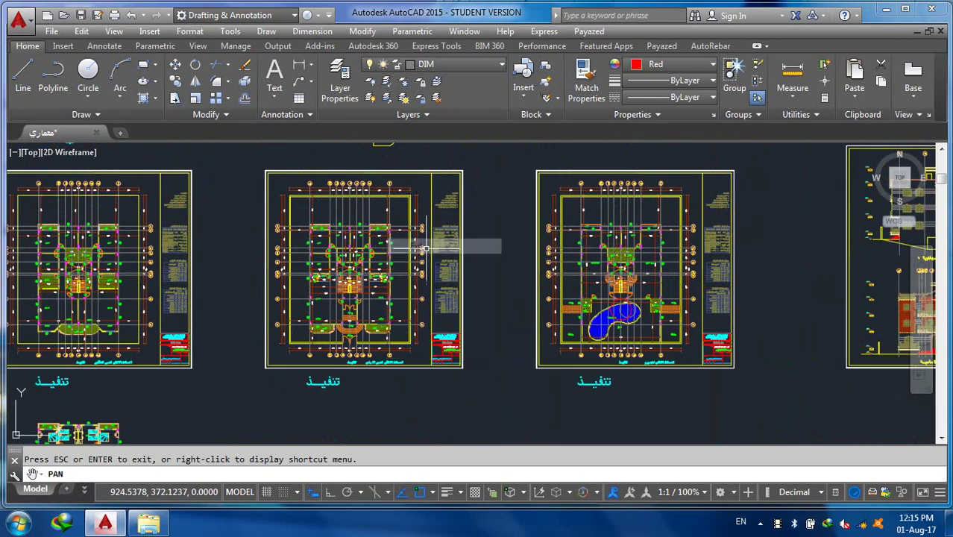
# Step: Isolate the DIM layer by picking a dimension, then reposition the view over the plans
pyautogui.click(387, 84)
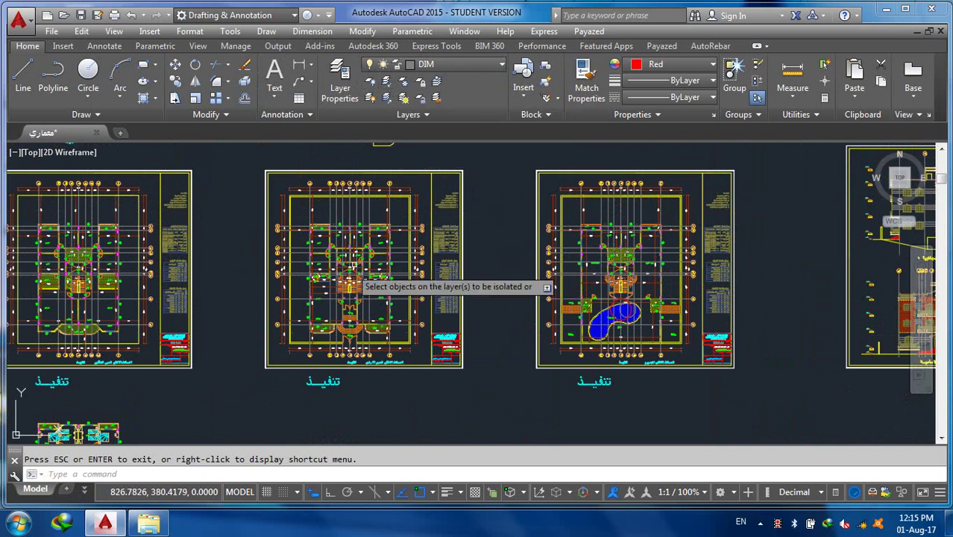
pyautogui.scroll(3, 348, 300)
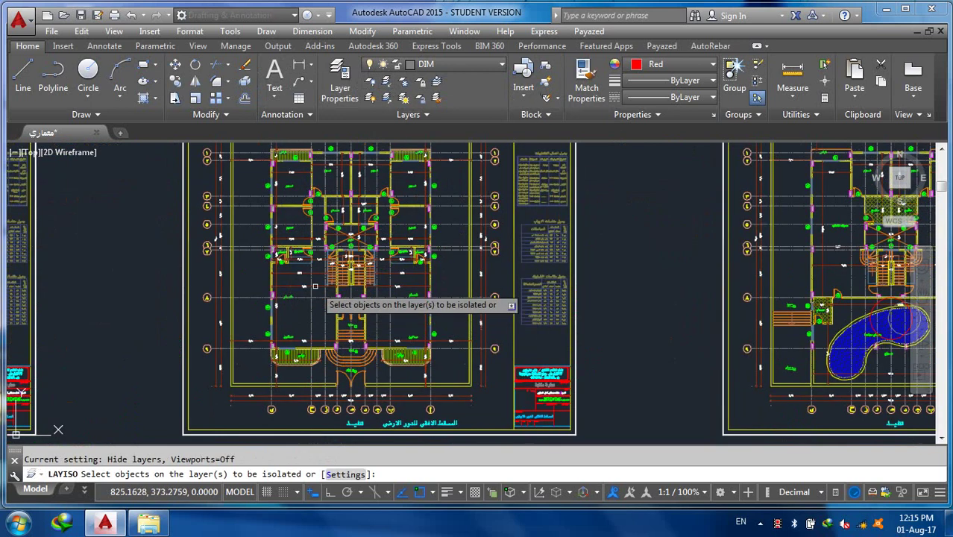
pyautogui.click(283, 288)
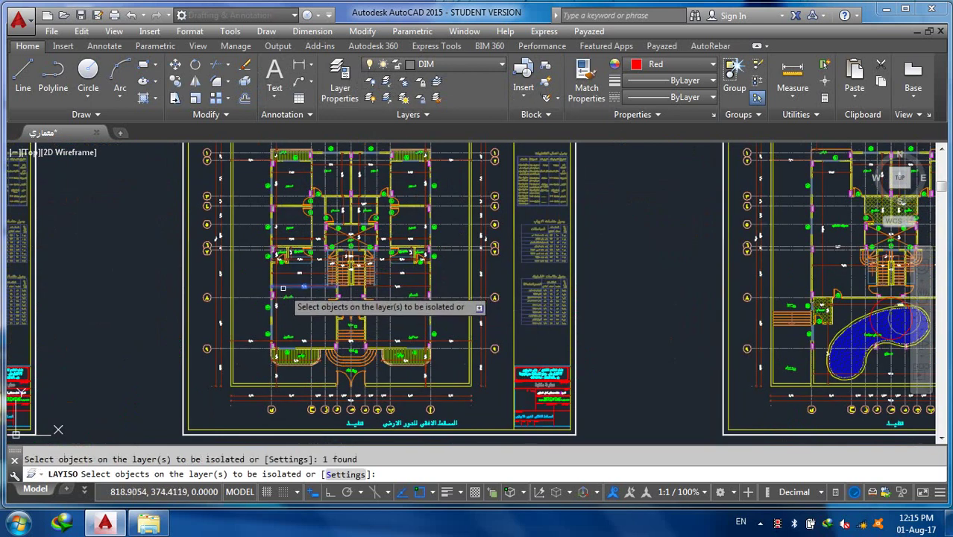
pyautogui.press('Return')
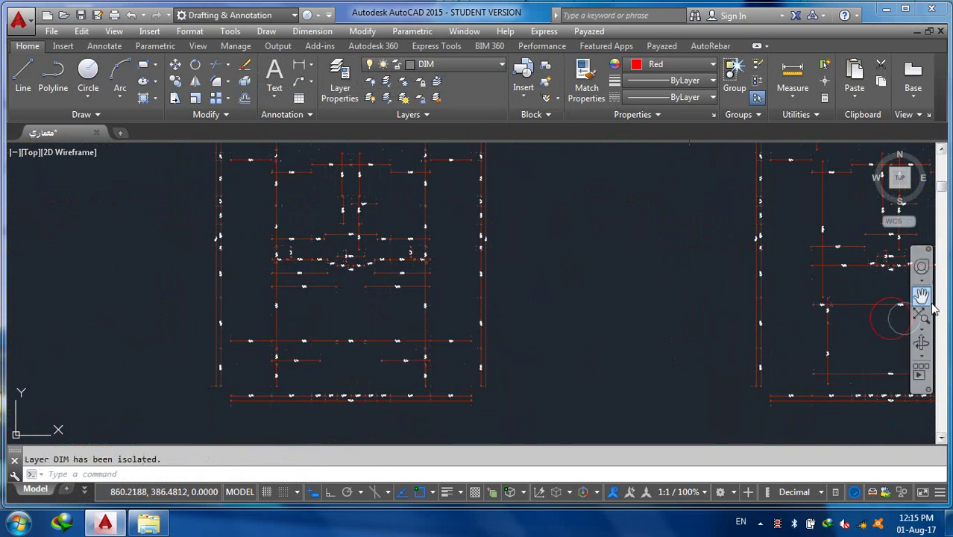
pyautogui.moveTo(549, 208); pyautogui.dragTo(550, 233)
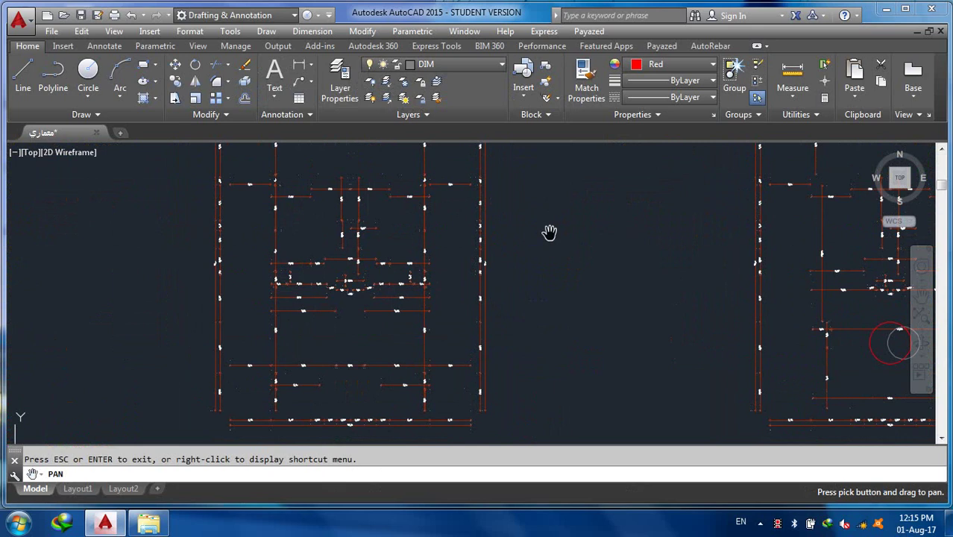
pyautogui.moveTo(548, 234)
pyautogui.mouseDown()
pyautogui.moveTo(568, 290)
pyautogui.moveTo(486, 232)
pyautogui.moveTo(512, 226)
pyautogui.moveTo(519, 239)
pyautogui.mouseUp()
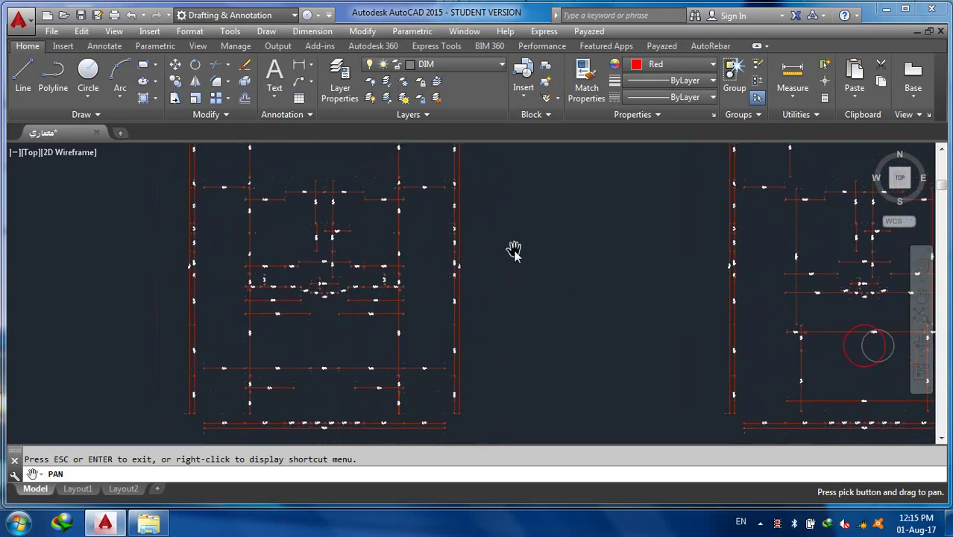
pyautogui.rightClick(513, 251)
pyautogui.click(530, 260)
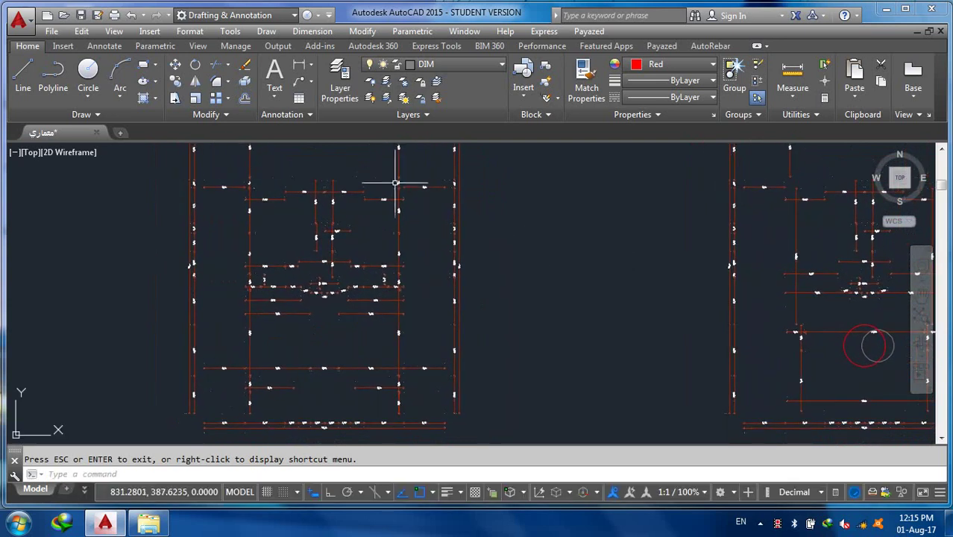
# Step: Window-select and delete the left plan's interior dimensions
pyautogui.click(426, 159)
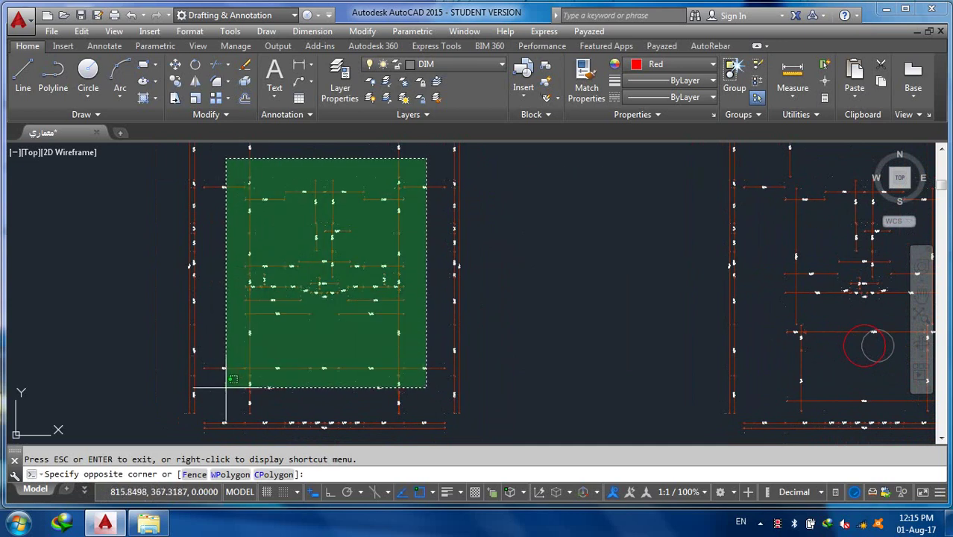
pyautogui.click(225, 415)
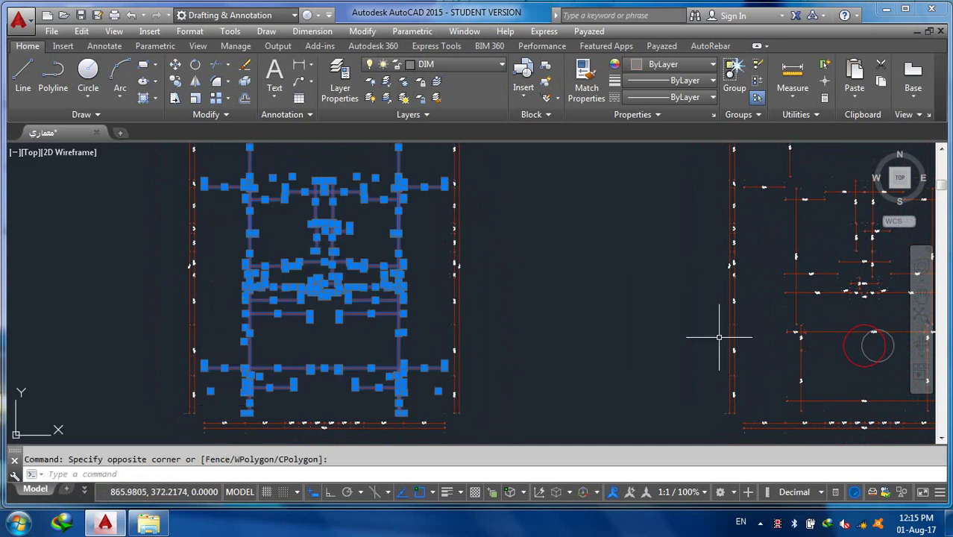
pyautogui.press('Delete')
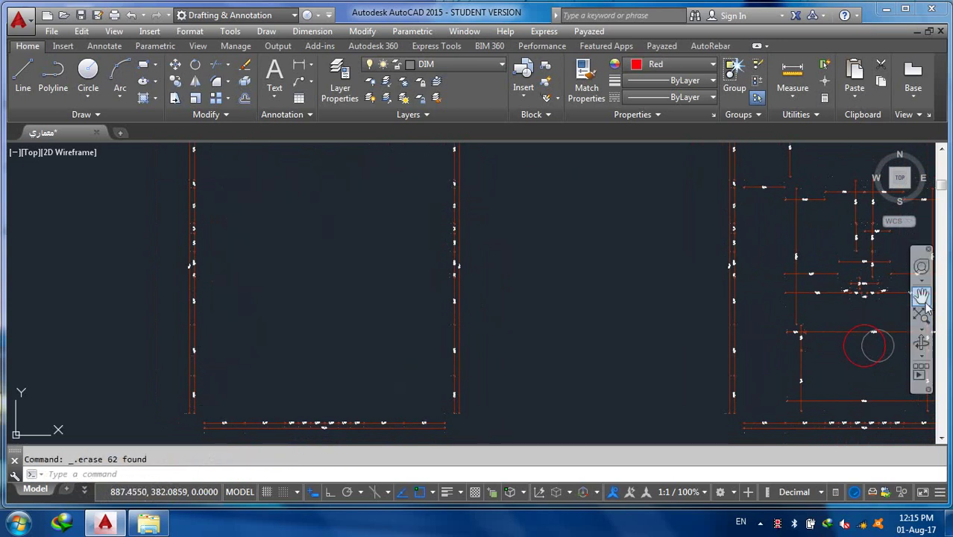
# Step: Bring the top edge into view and delete the top, right and left edge lines
pyautogui.click(922, 298)
pyautogui.moveTo(462, 270); pyautogui.dragTo(463, 314)
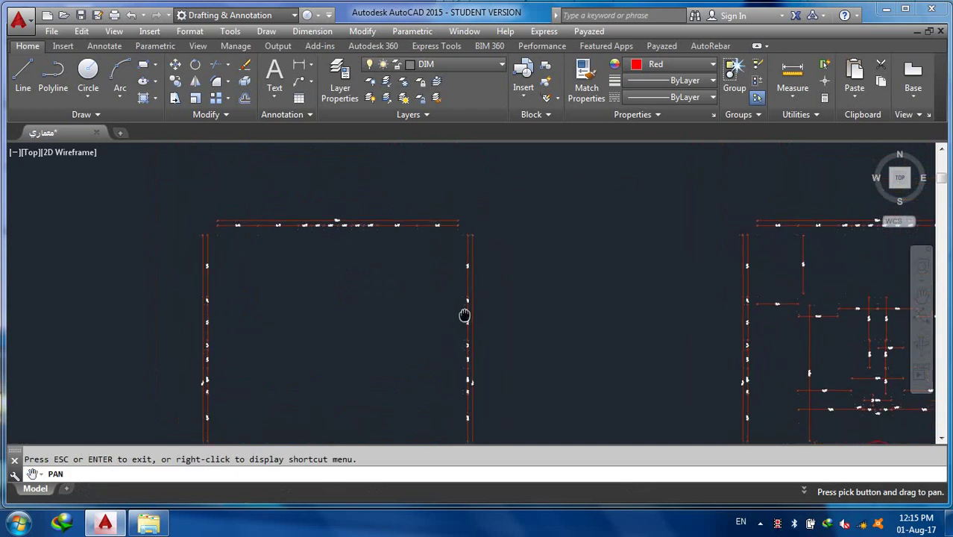
pyautogui.rightClick(379, 257)
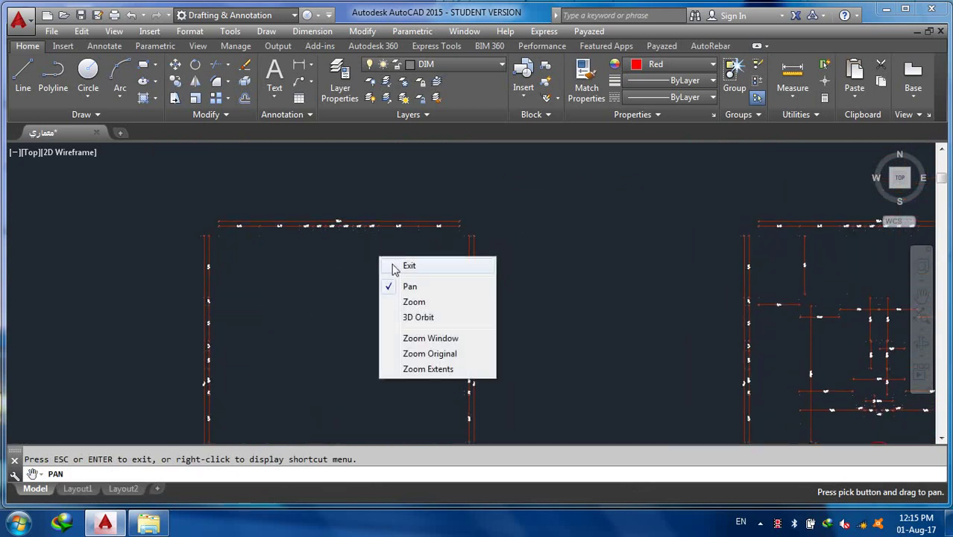
pyautogui.click(394, 267)
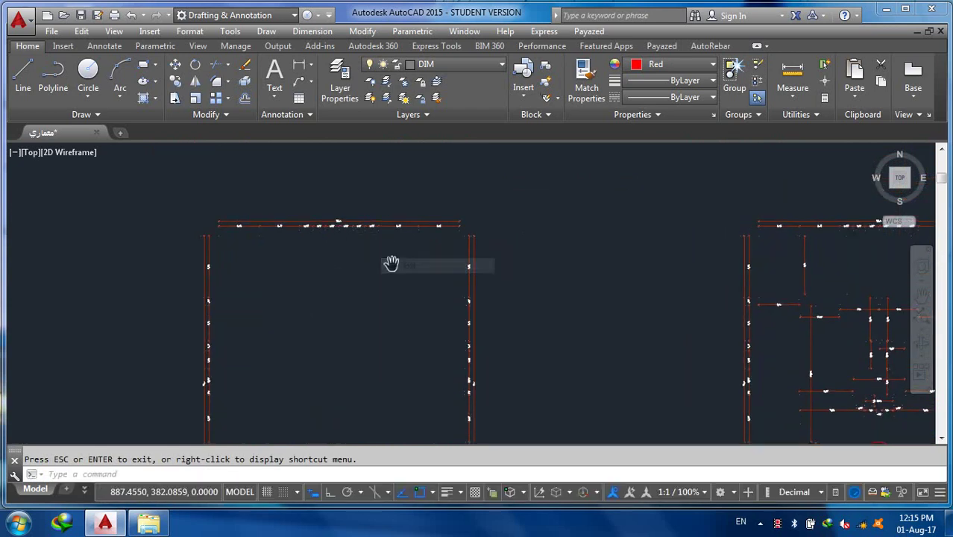
pyautogui.click(395, 223)
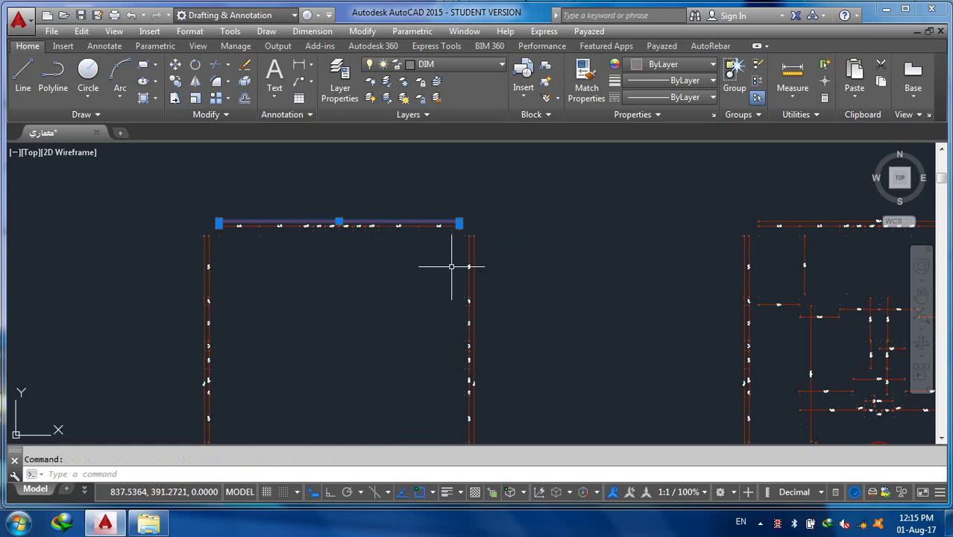
pyautogui.click(475, 260)
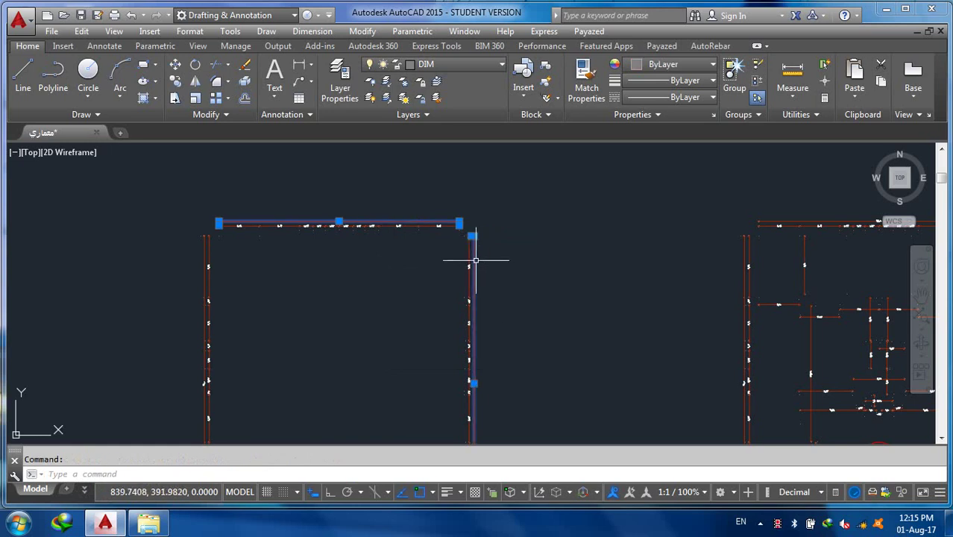
pyautogui.click(203, 259)
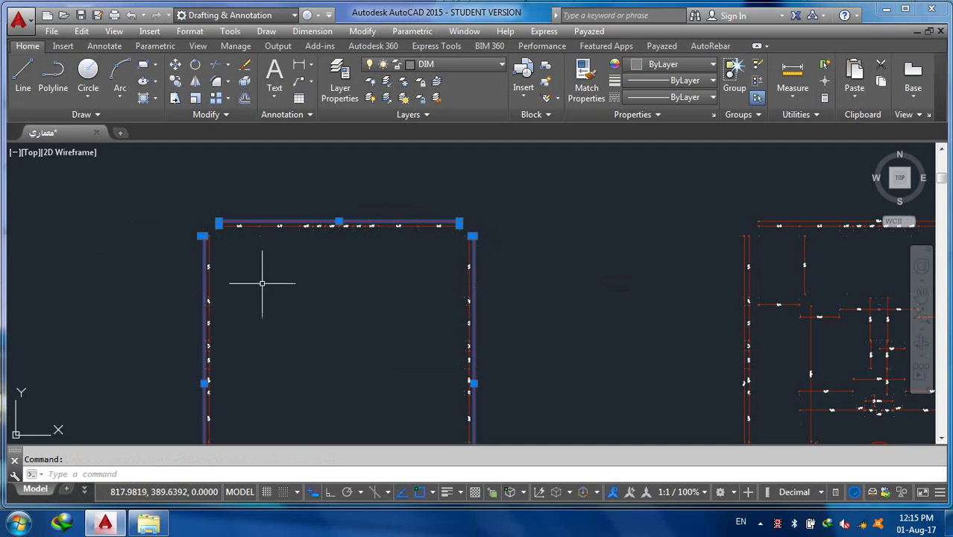
pyautogui.press('Delete')
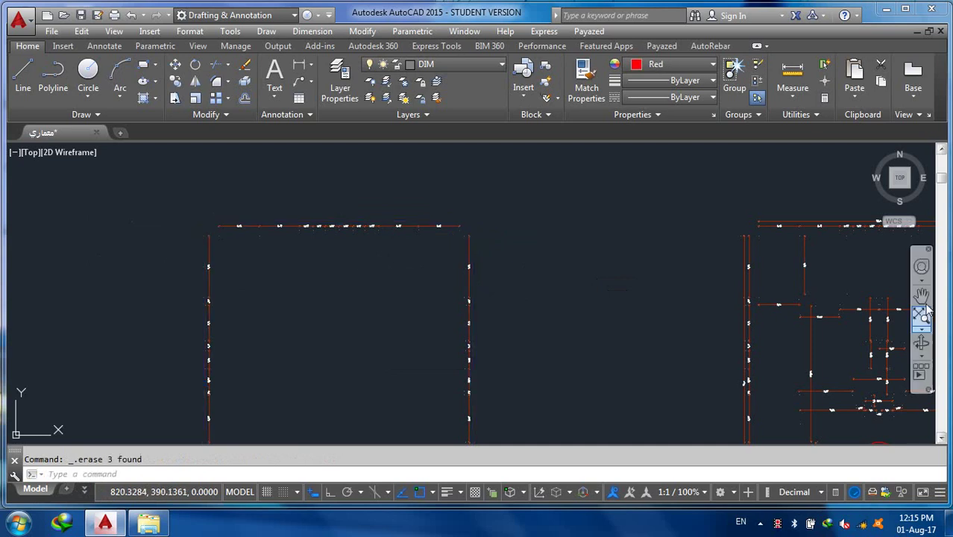
# Step: Bring the plan's bottom edge into view and delete its bottom edge line
pyautogui.click(921, 292)
pyautogui.moveTo(574, 325)
pyautogui.mouseDown()
pyautogui.moveTo(580, 218)
pyautogui.moveTo(555, 175)
pyautogui.mouseUp()
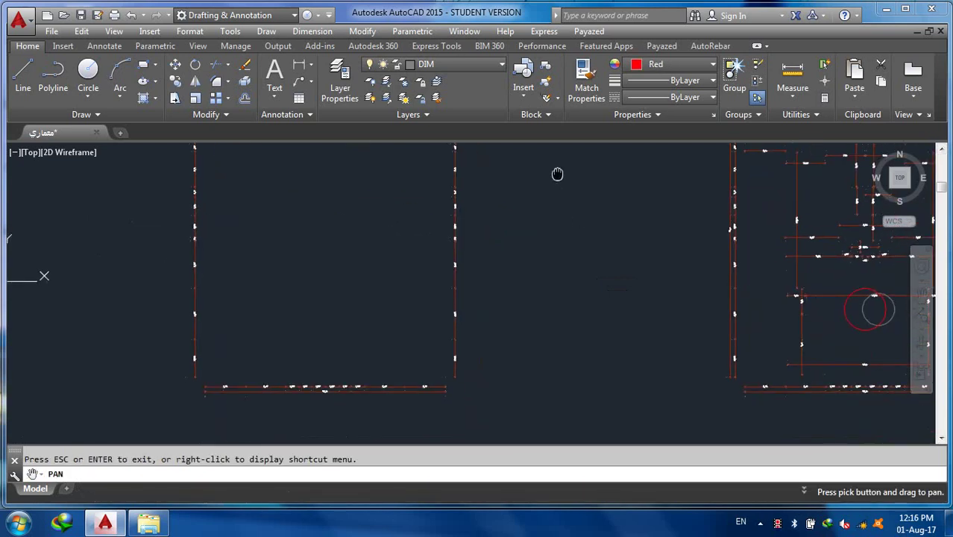
pyautogui.rightClick(535, 313)
pyautogui.click(542, 319)
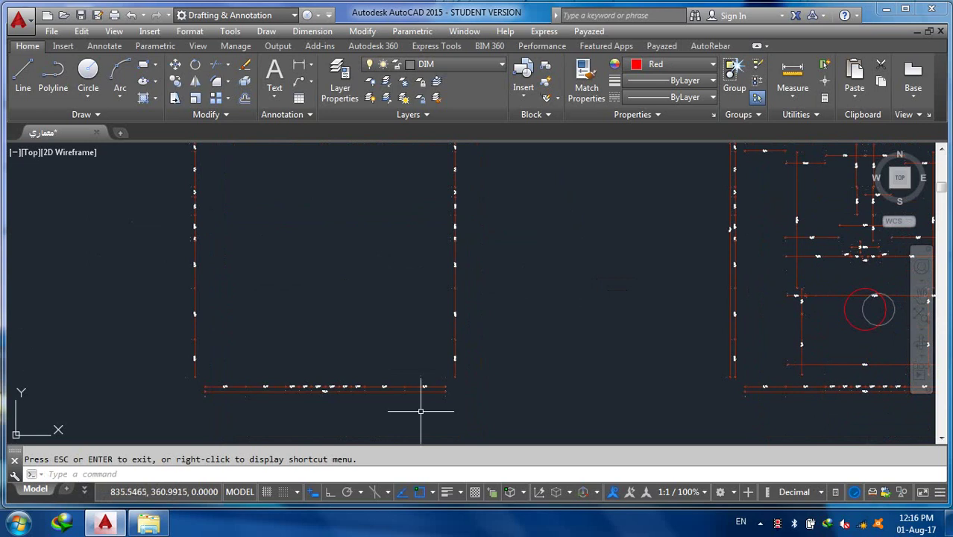
pyautogui.click(396, 393)
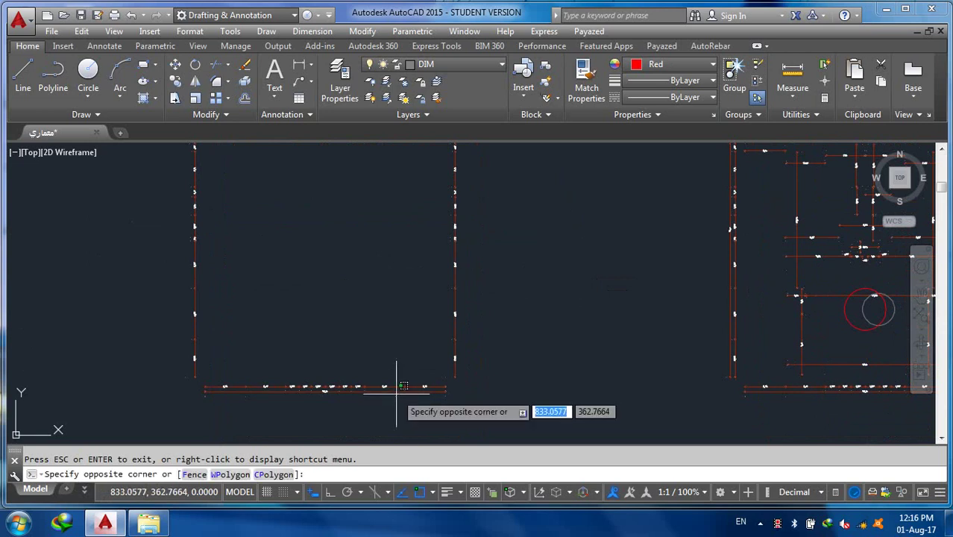
pyautogui.click(395, 391)
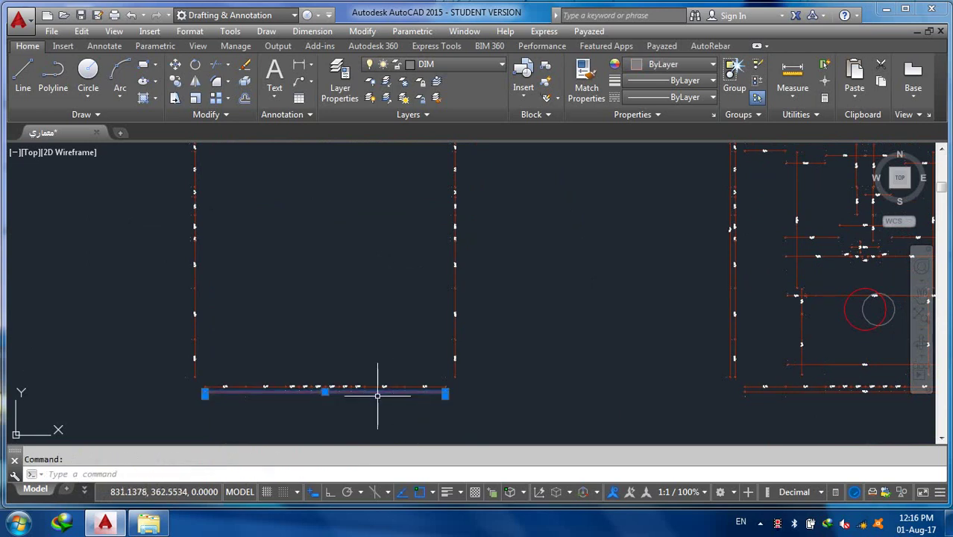
pyautogui.press('Delete')
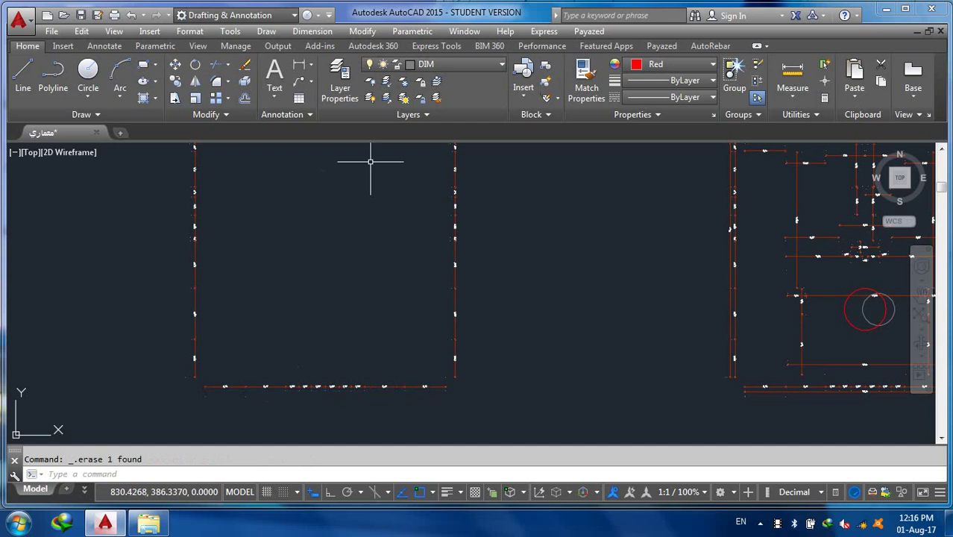
# Step: Restore all layers hidden by the DIM isolation and zoom toward the staircase and entrance doors
pyautogui.click(386, 98)
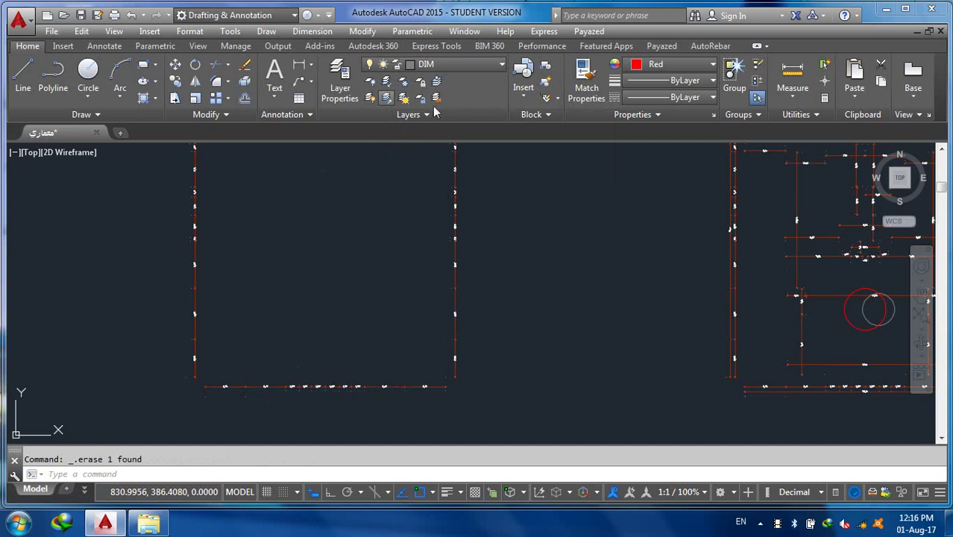
pyautogui.click(401, 101)
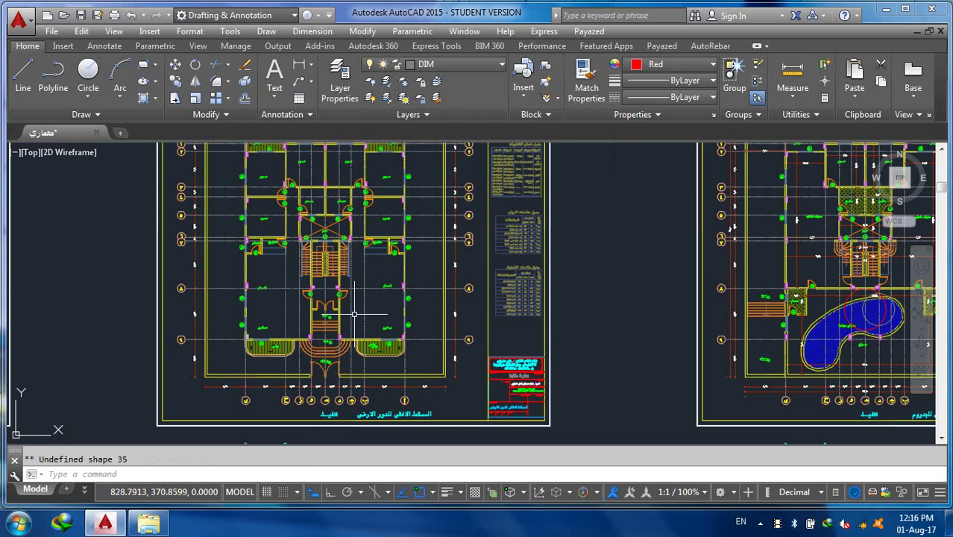
pyautogui.scroll(5, 335, 291)
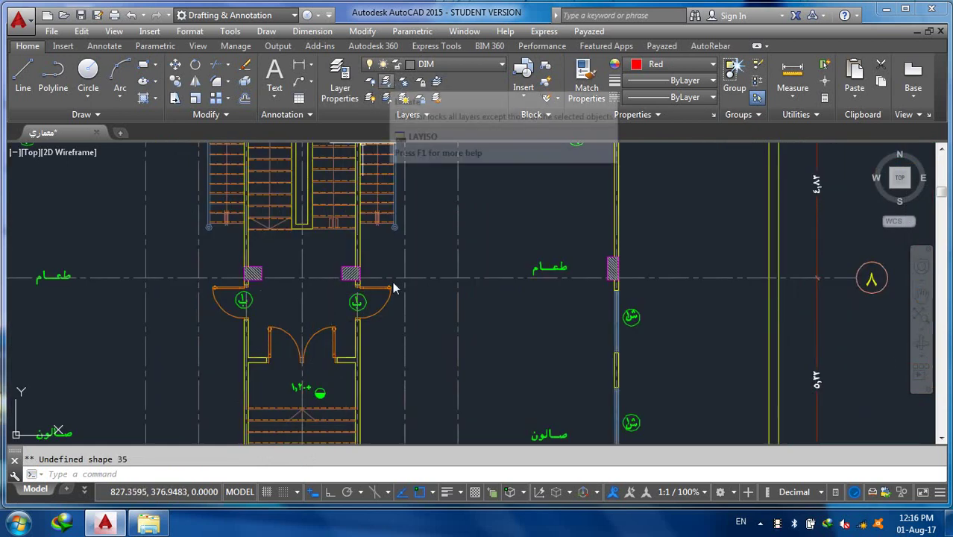
# Step: Isolate the door-swing layer and the opening-line layer with Layer Isolate, then zoom out
pyautogui.click(386, 80)
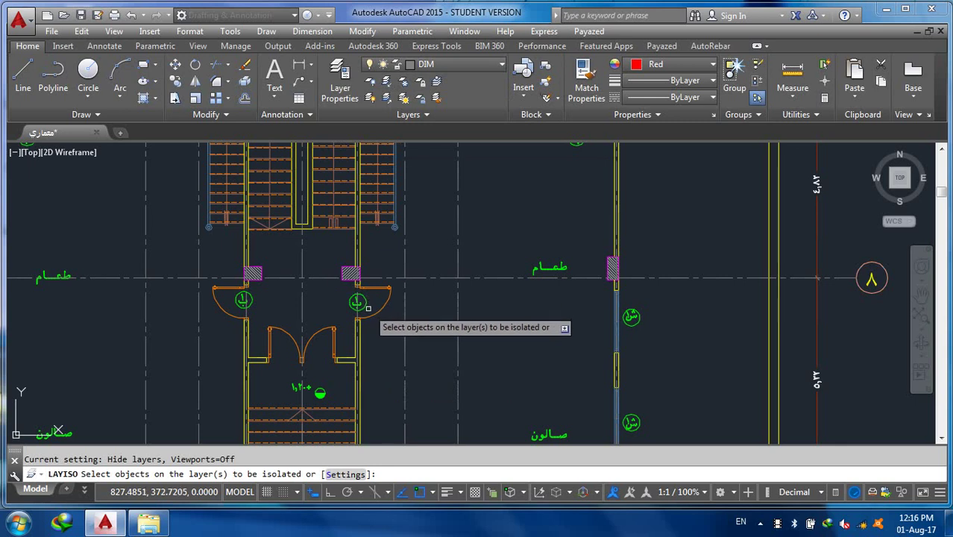
pyautogui.click(374, 313)
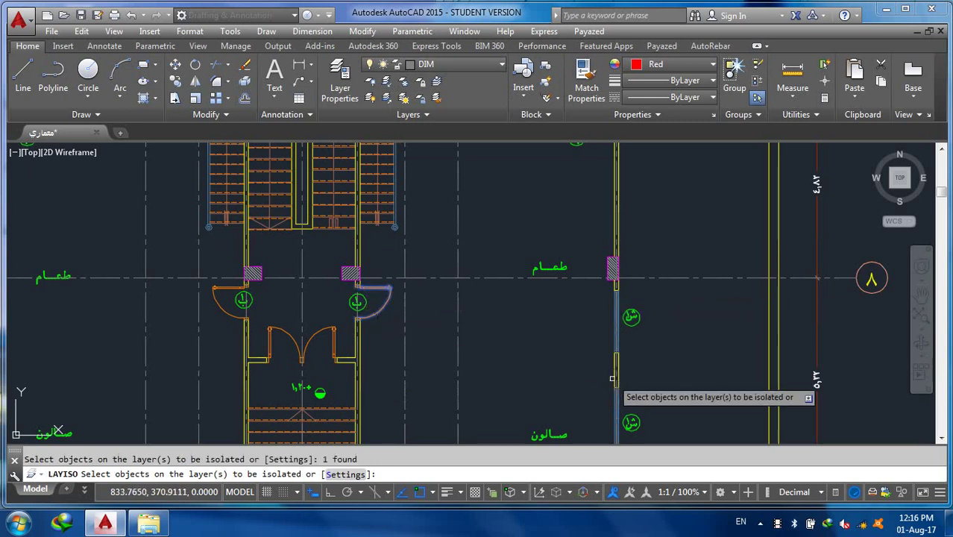
pyautogui.scroll(3, 612, 379)
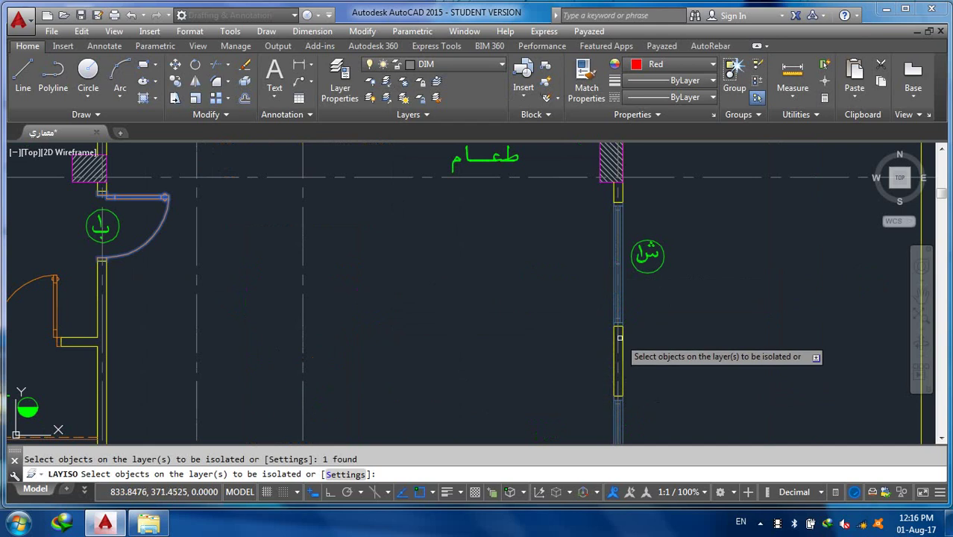
pyautogui.scroll(-3, 645, 334)
pyautogui.scroll(3, 645, 334)
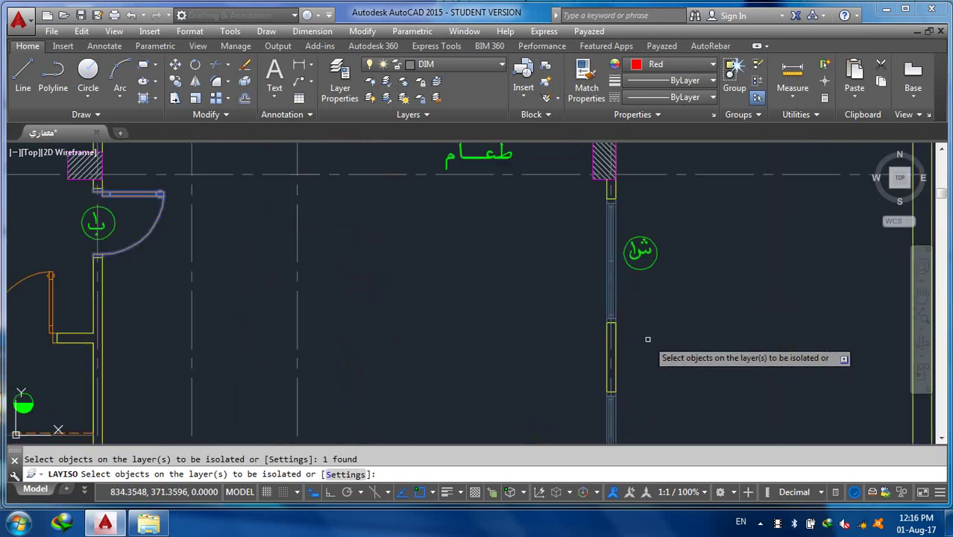
pyautogui.scroll(3, 613, 298)
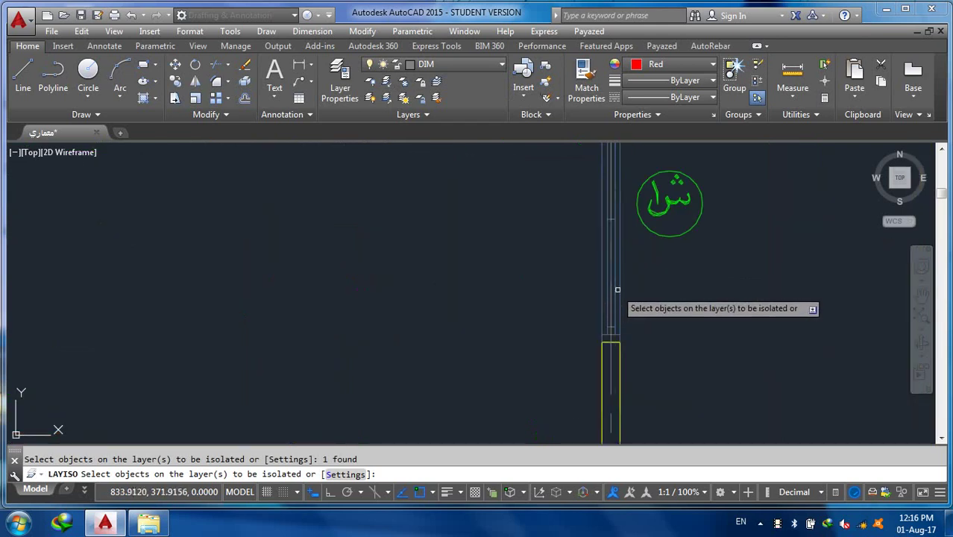
pyautogui.click(620, 289)
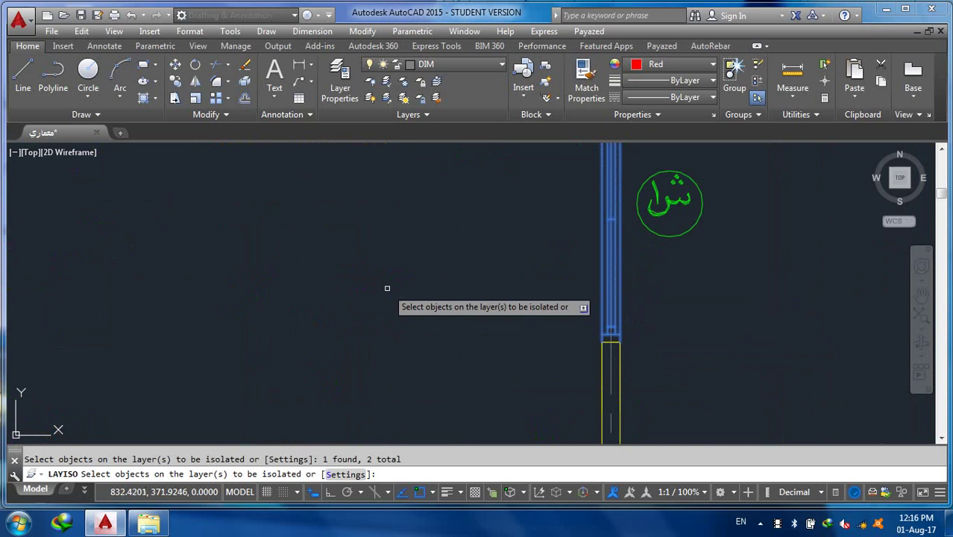
pyautogui.press('Return')
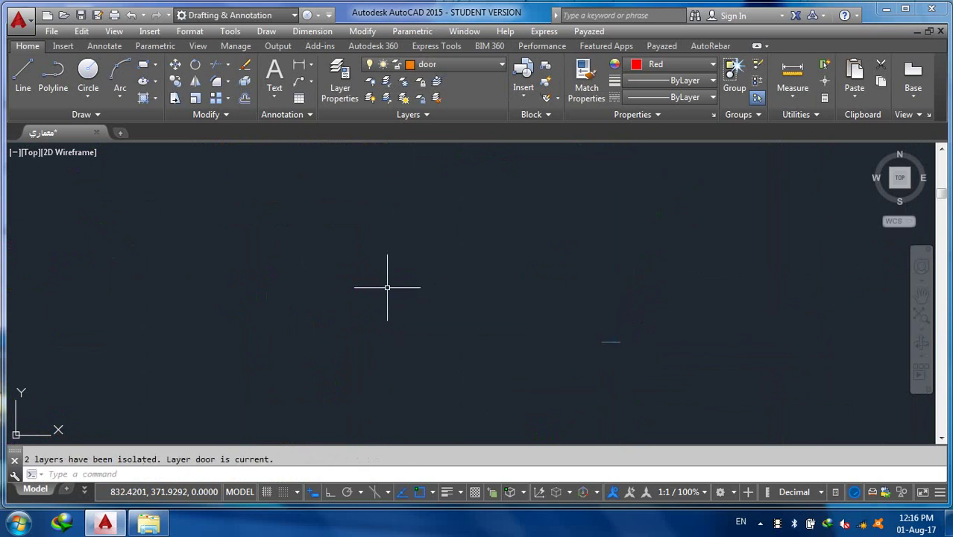
pyautogui.scroll(-2, 387, 287)
pyautogui.scroll(-2, 395, 285)
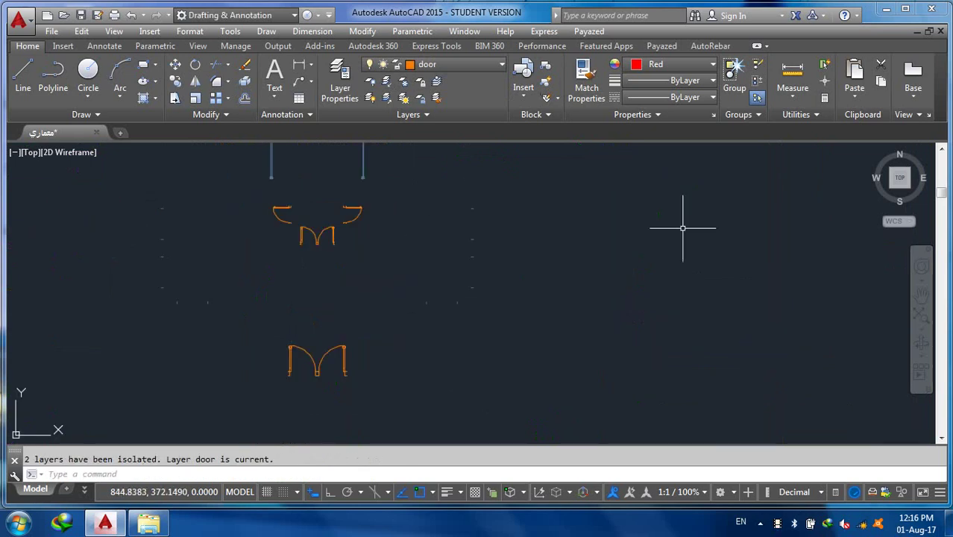
pyautogui.click(921, 298)
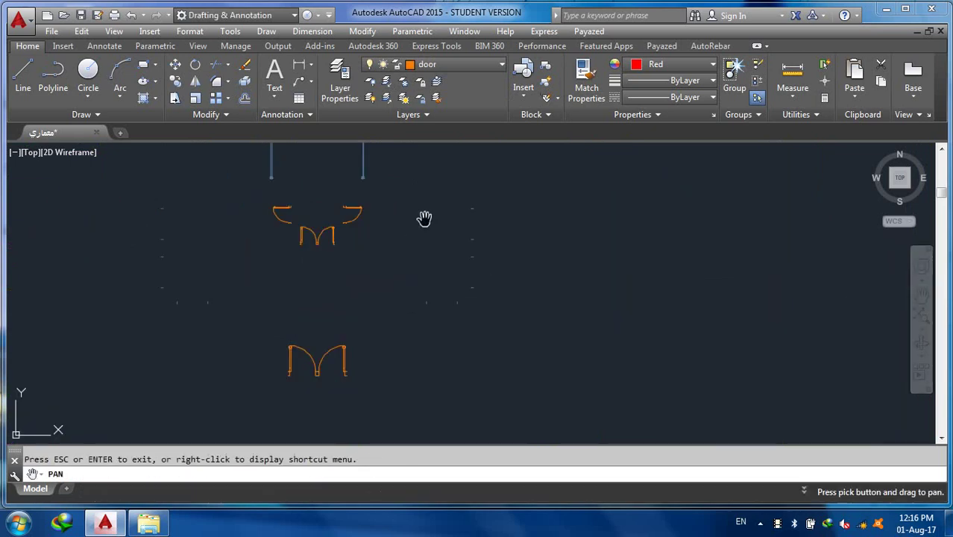
# Step: Frame the central plan's door swings, erase all 70 with a crossing window, then undo the erase
pyautogui.moveTo(423, 218); pyautogui.dragTo(464, 292)
pyautogui.scroll(-1, 464, 292)
pyautogui.scroll(-2, 453, 291)
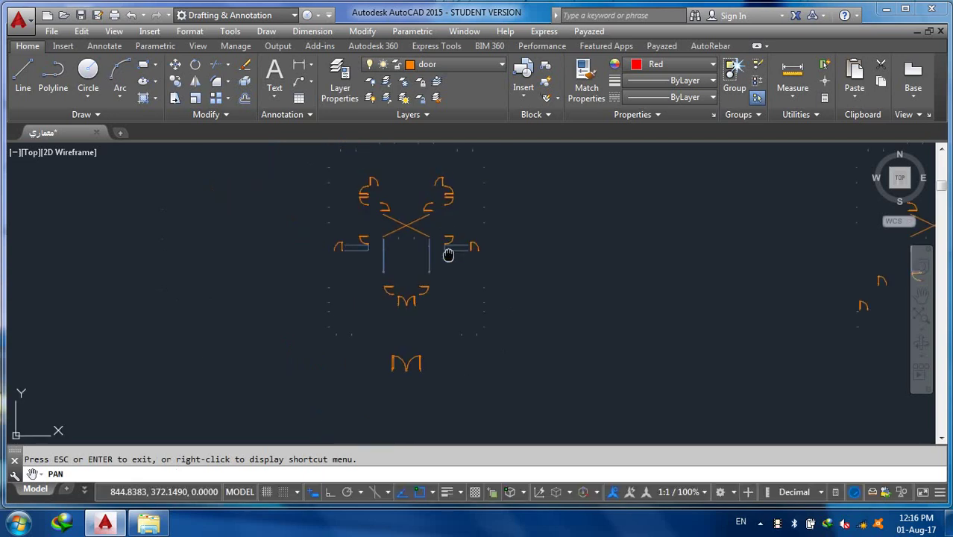
pyautogui.moveTo(448, 255); pyautogui.dragTo(442, 287)
pyautogui.rightClick(556, 198)
pyautogui.click(578, 205)
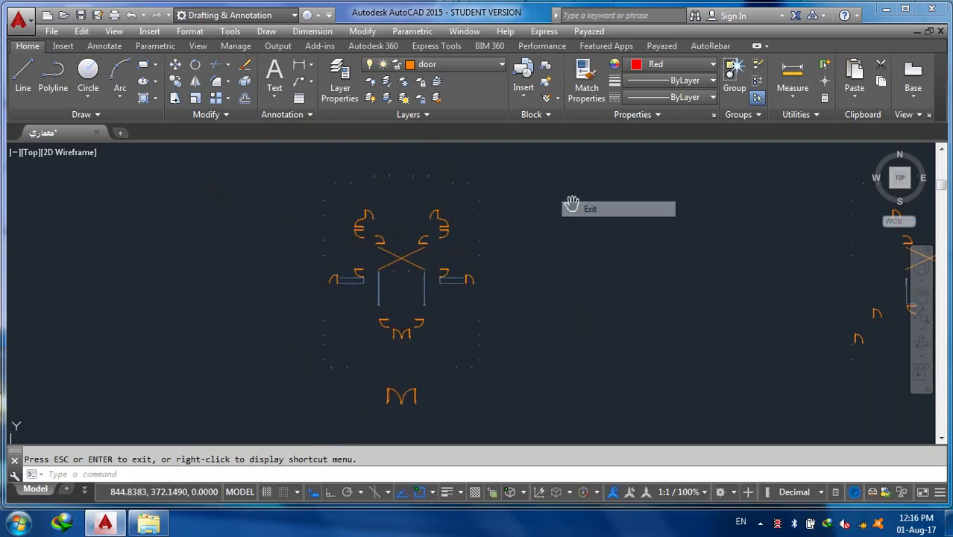
pyautogui.click(506, 177)
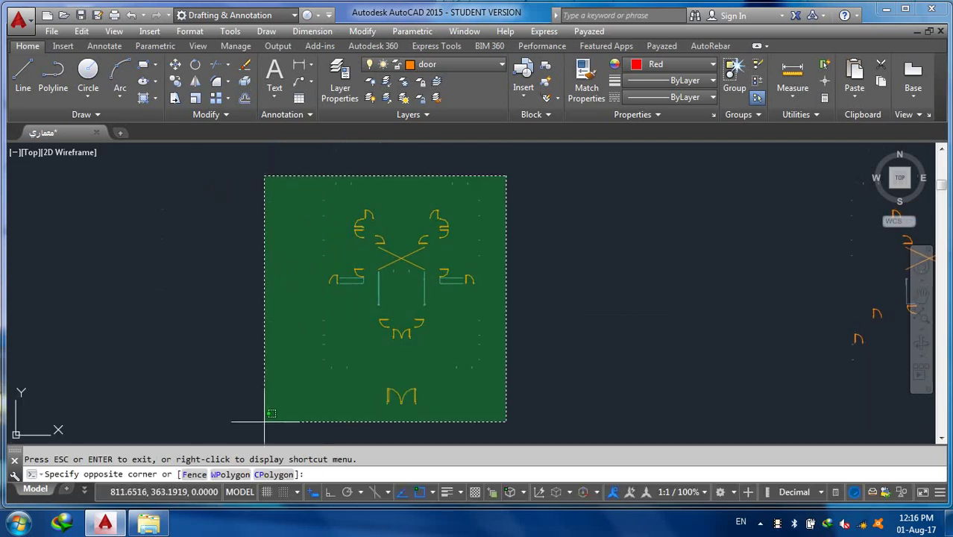
pyautogui.click(265, 421)
pyautogui.press('Delete')
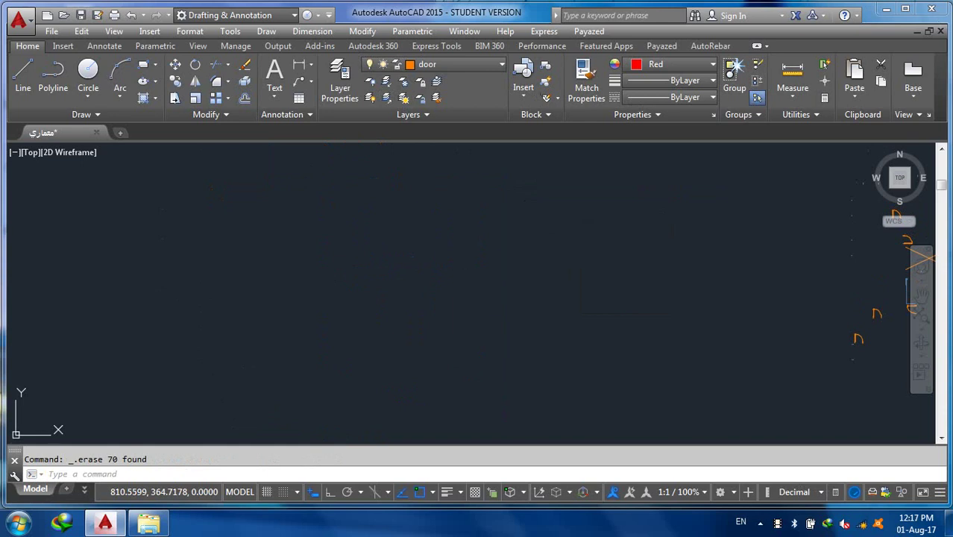
pyautogui.hotkey('ctrl', 'z')
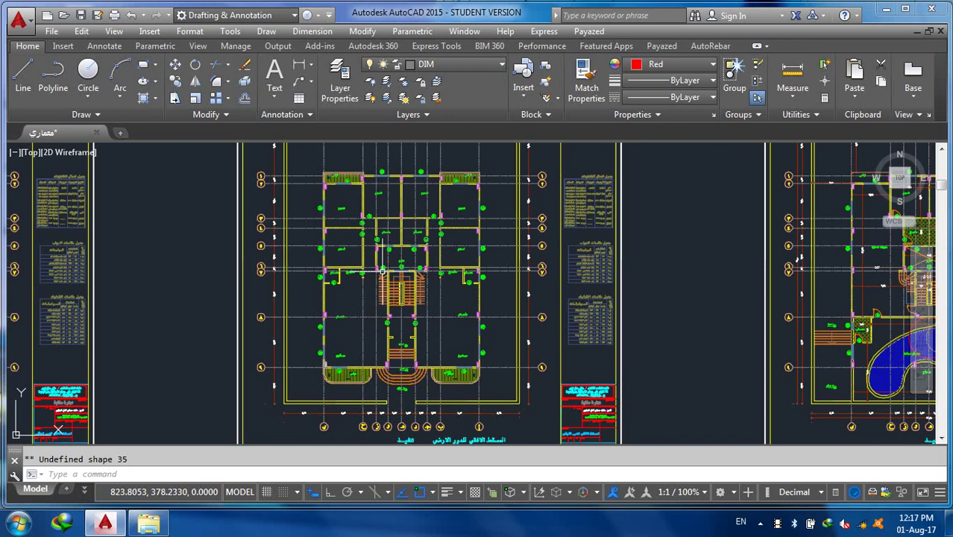
# Step: Zoom in and pan to frame the central staircase, kitchens and dining rooms
pyautogui.scroll(5, 396, 232)
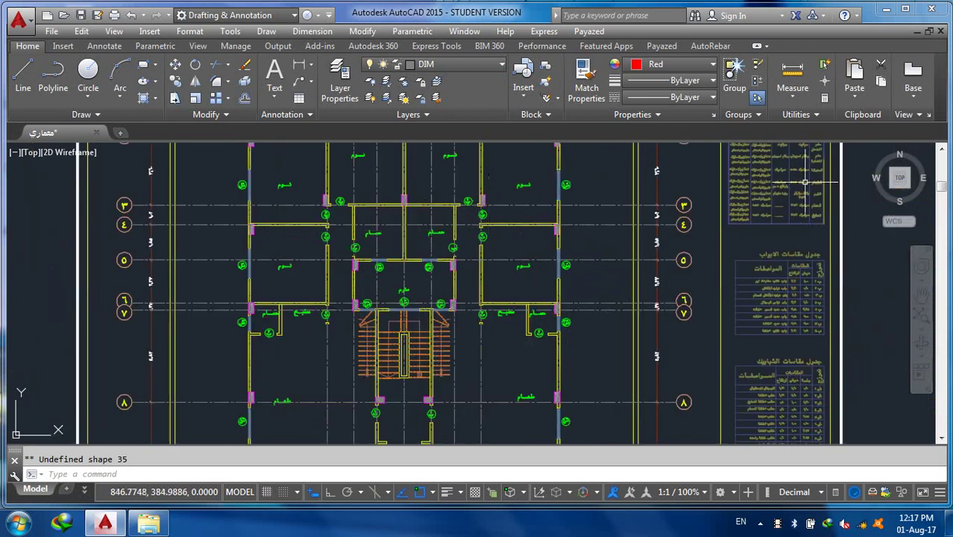
pyautogui.scroll(3, 411, 318)
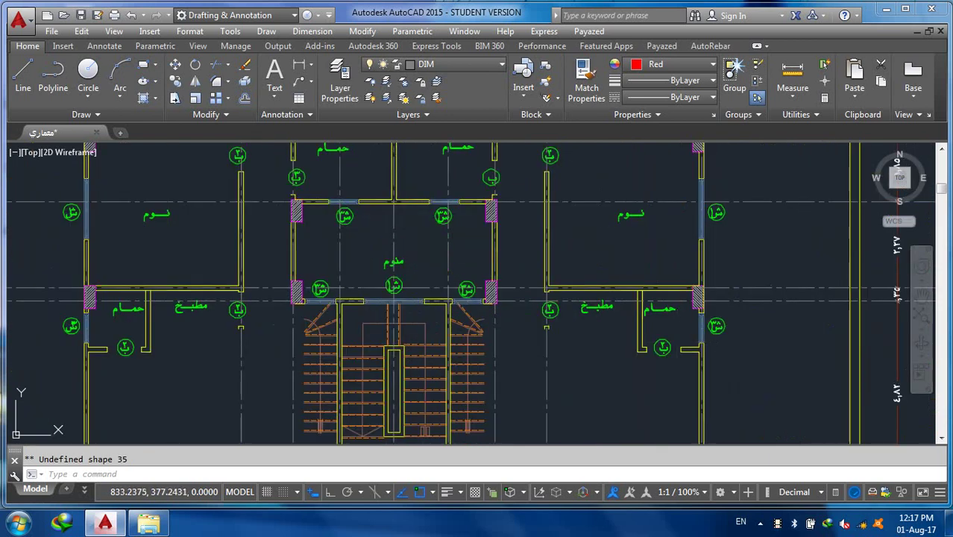
pyautogui.click(922, 293)
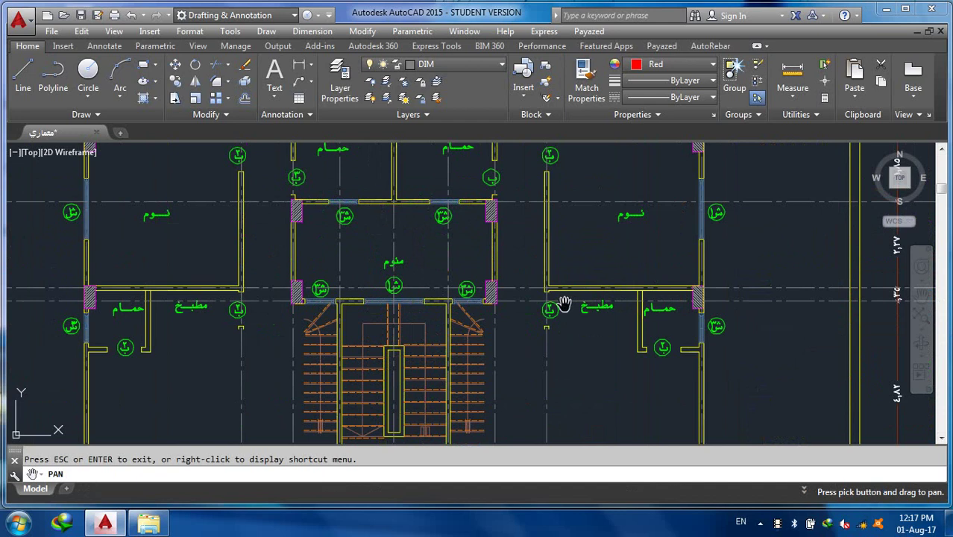
pyautogui.moveTo(542, 230); pyautogui.dragTo(513, 144)
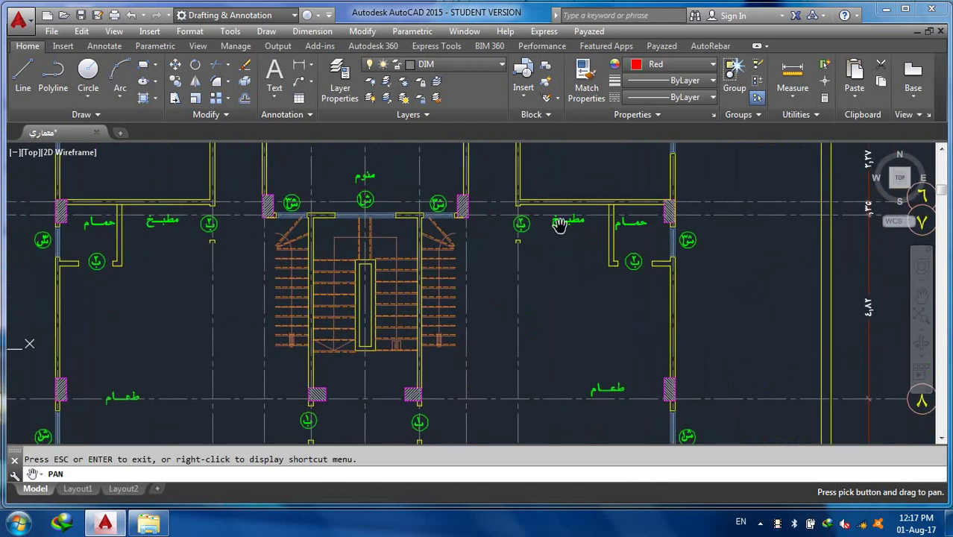
pyautogui.rightClick(549, 276)
pyautogui.click(563, 284)
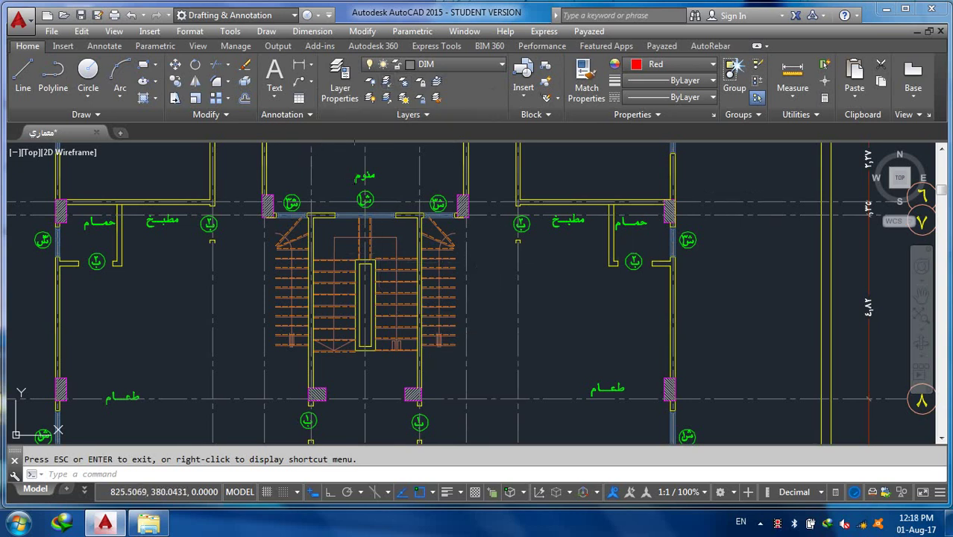
# Step: Isolate the kitchen label's layer and the stair tread layer, then zoom out
pyautogui.click(386, 81)
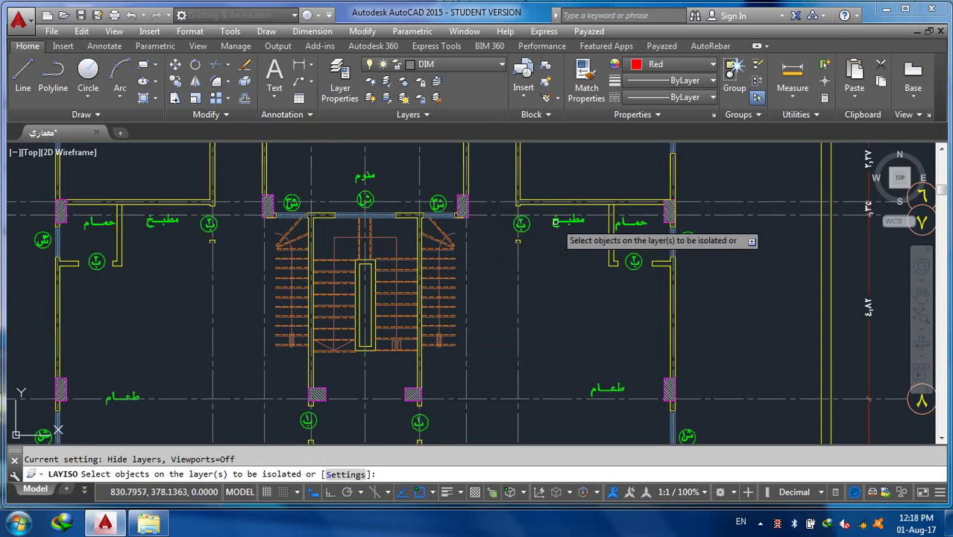
pyautogui.click(554, 222)
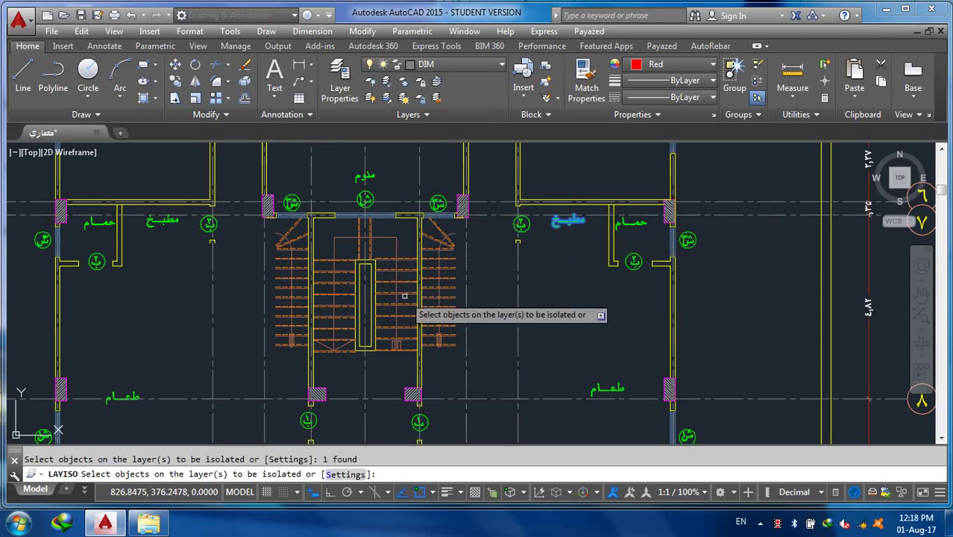
pyautogui.scroll(5, 404, 296)
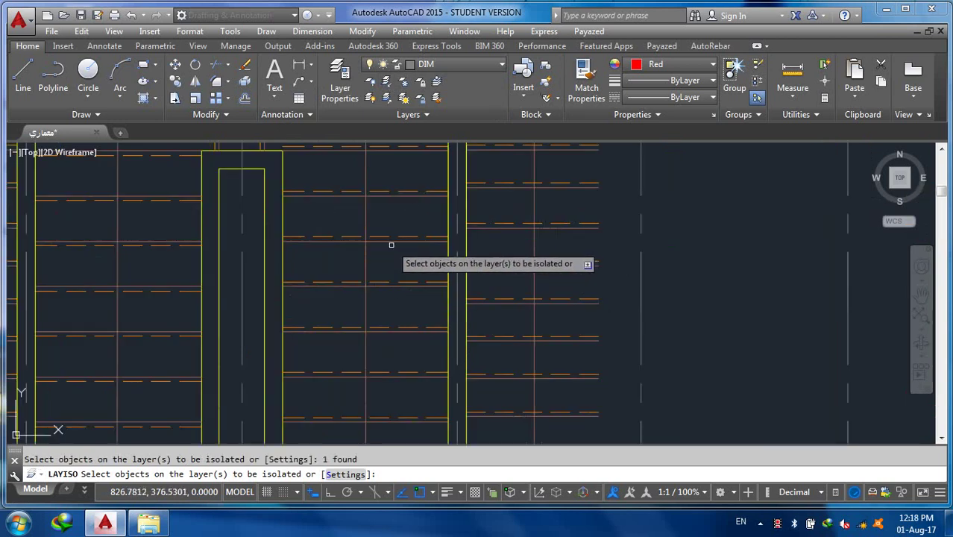
pyautogui.click(380, 241)
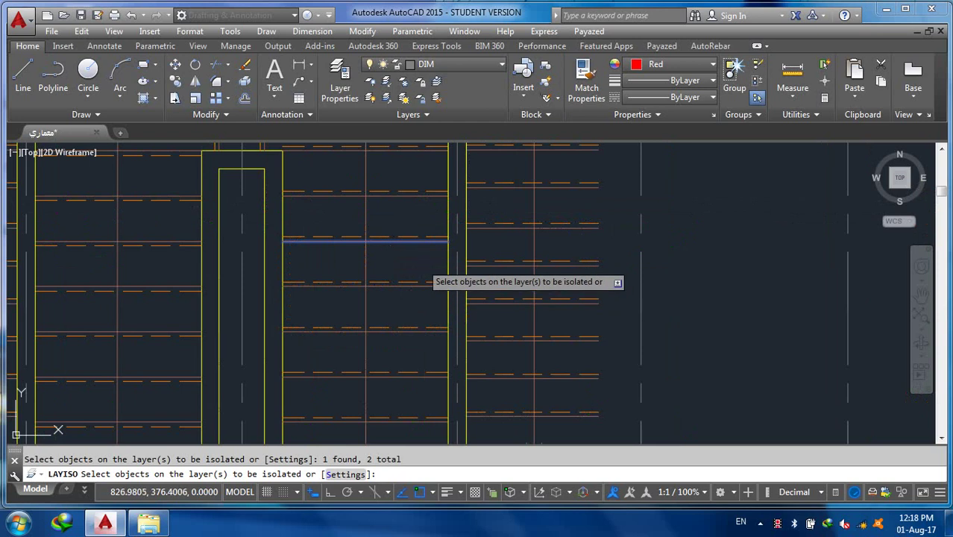
pyautogui.press('Return')
pyautogui.scroll(-3, 406, 271)
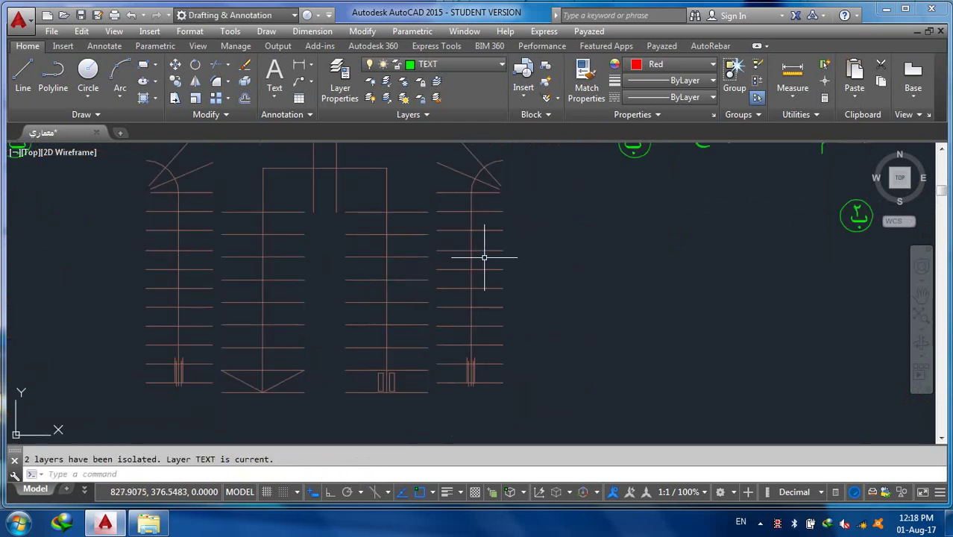
pyautogui.scroll(-3, 484, 257)
pyautogui.scroll(-3, 485, 256)
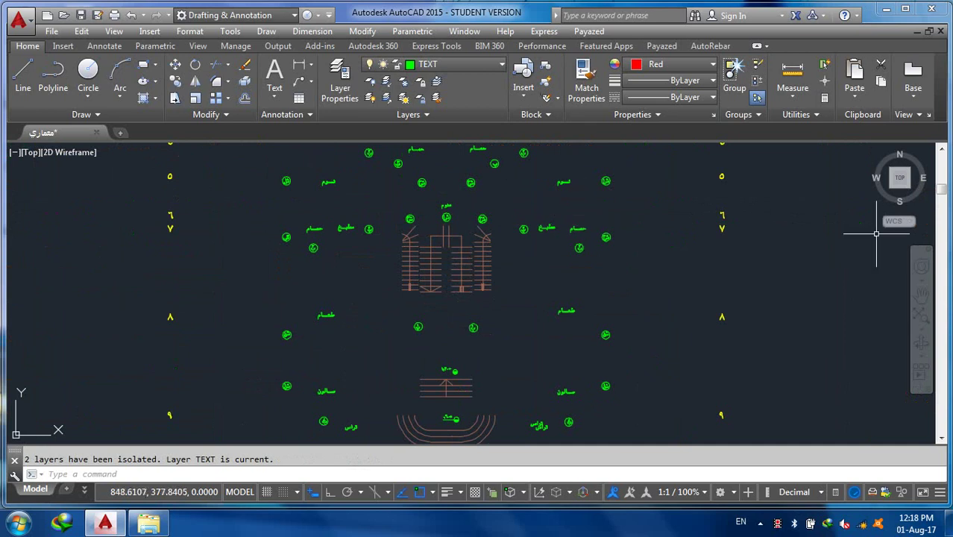
# Step: Pan to the central plan, erase its 222 objects with a crossing window, then undo
pyautogui.click(921, 297)
pyautogui.scroll(-3, 627, 260)
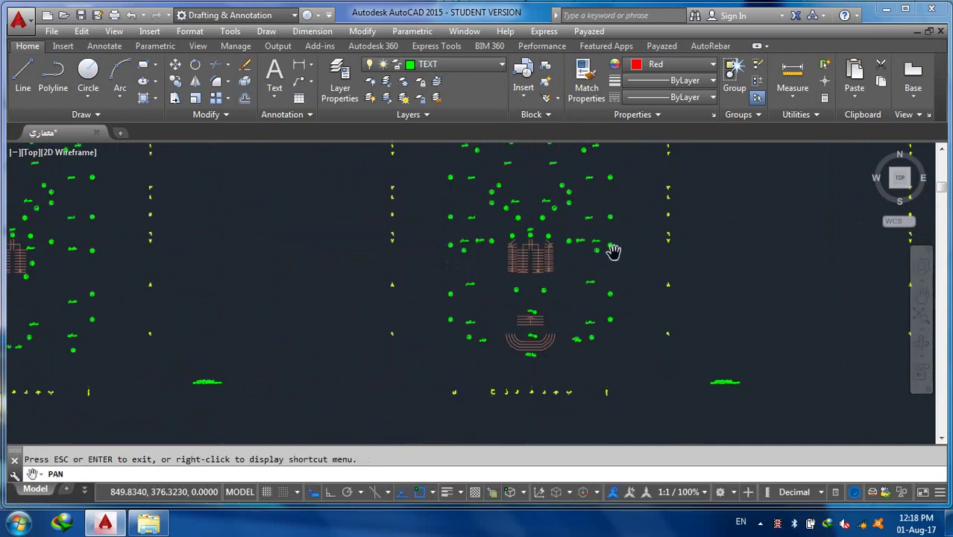
pyautogui.moveTo(612, 250); pyautogui.dragTo(561, 294)
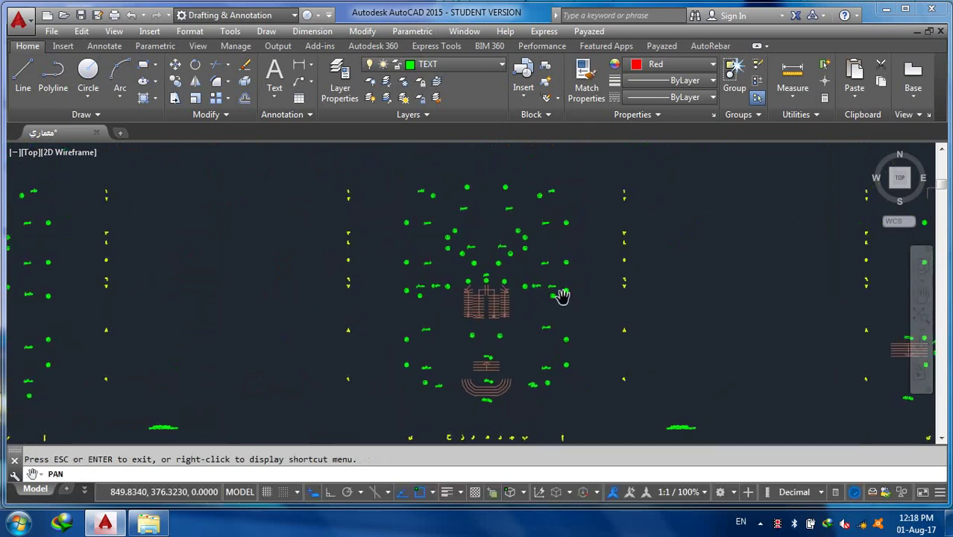
pyautogui.scroll(3, 525, 238)
pyautogui.scroll(2, 525, 239)
pyautogui.scroll(-5, 553, 259)
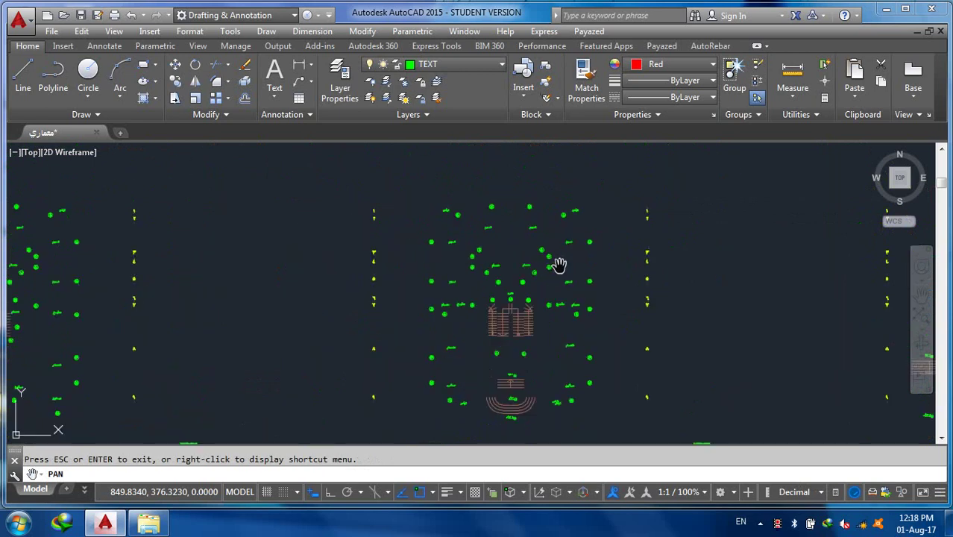
pyautogui.rightClick(614, 235)
pyautogui.click(630, 241)
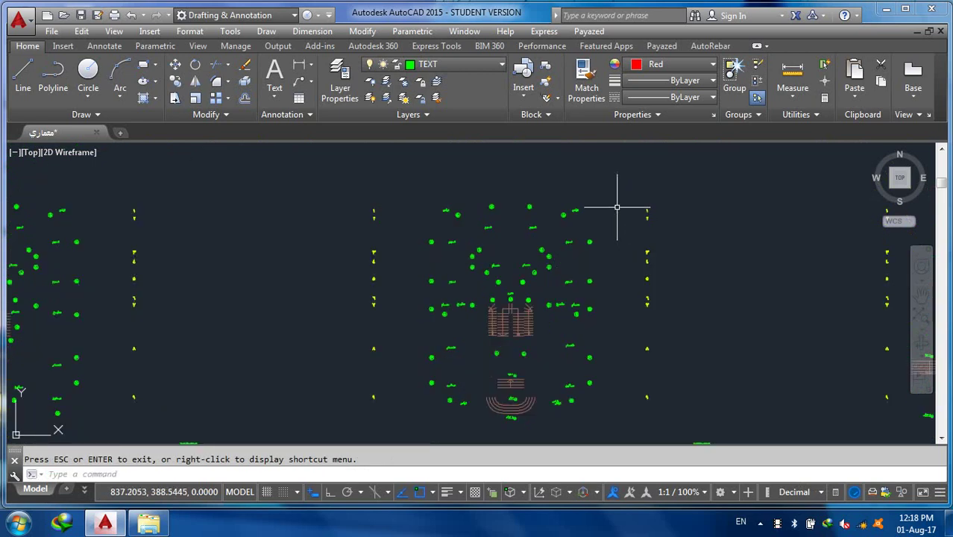
pyautogui.click(617, 207)
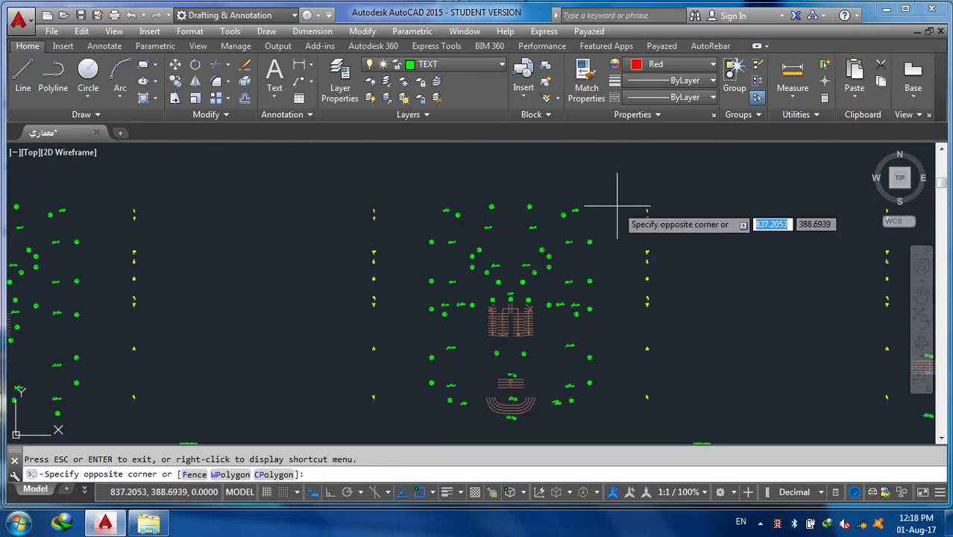
pyautogui.click(399, 421)
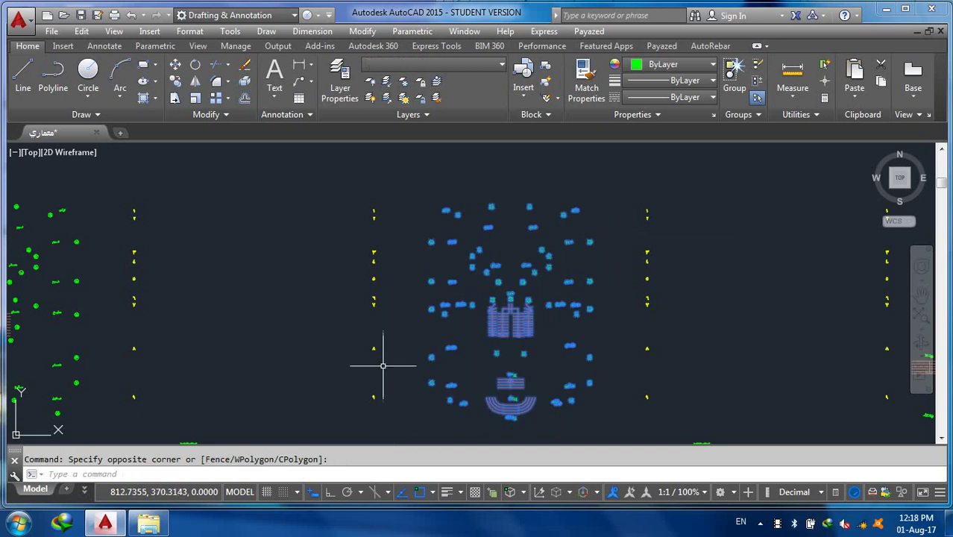
pyautogui.press('Delete')
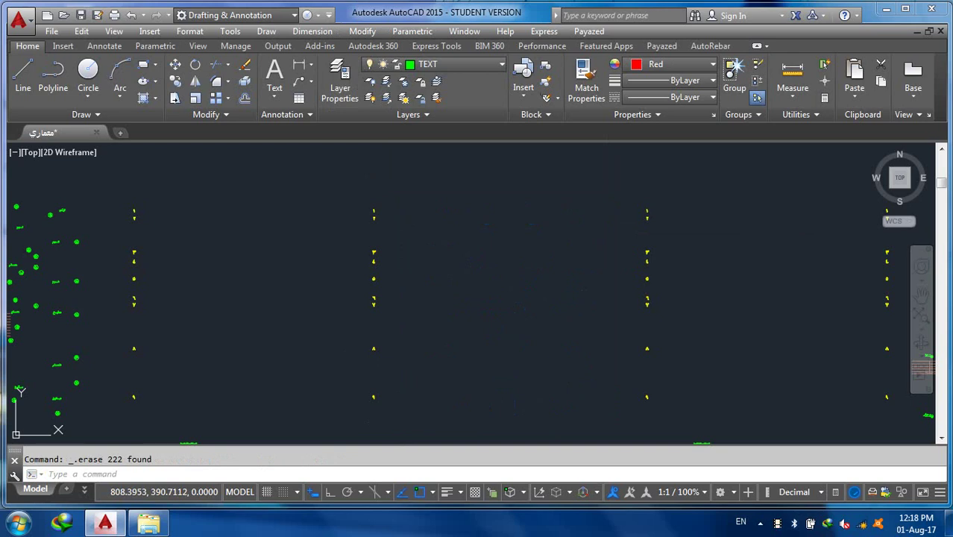
pyautogui.hotkey('ctrl', 'z')
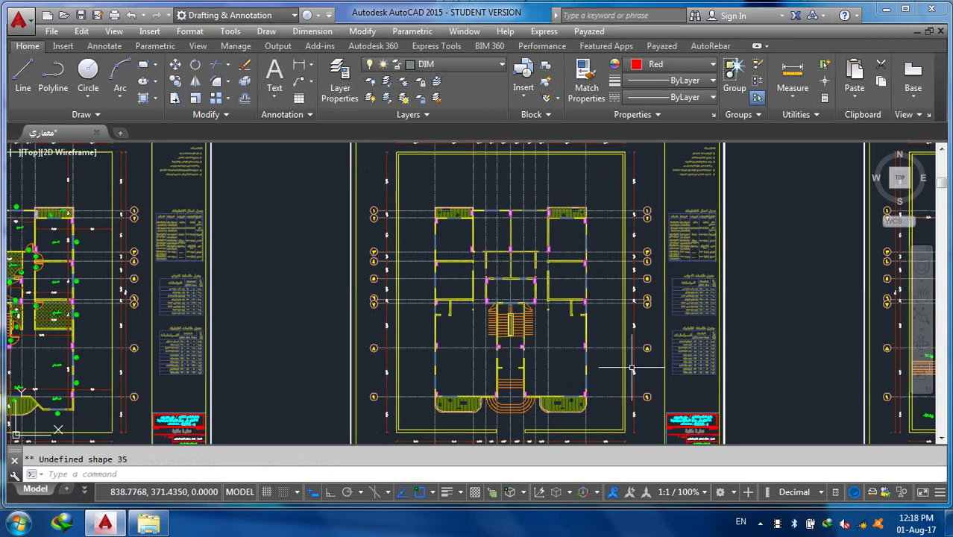
# Step: Zoom in on the green planter at the bottom of the left plan and select its hatch
pyautogui.scroll(3, 578, 338)
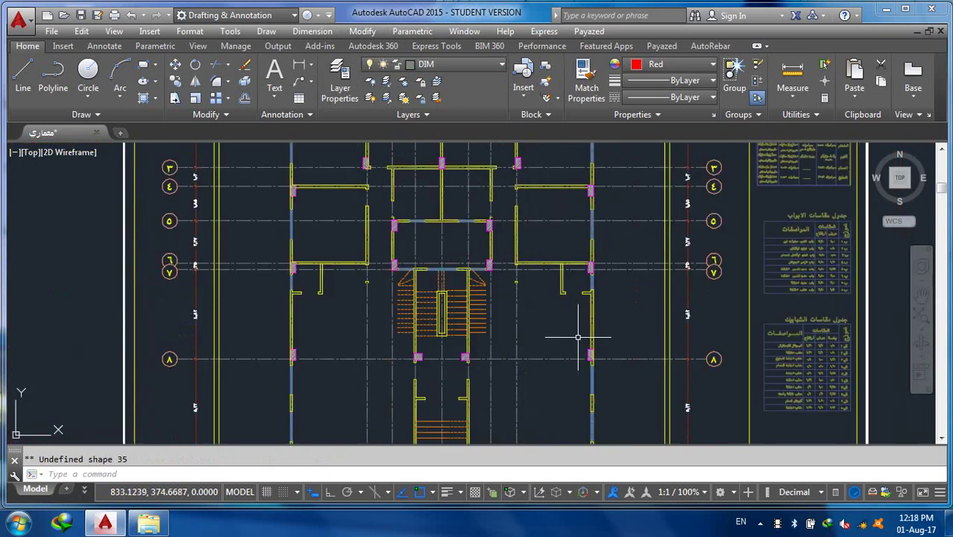
pyautogui.scroll(3, 578, 338)
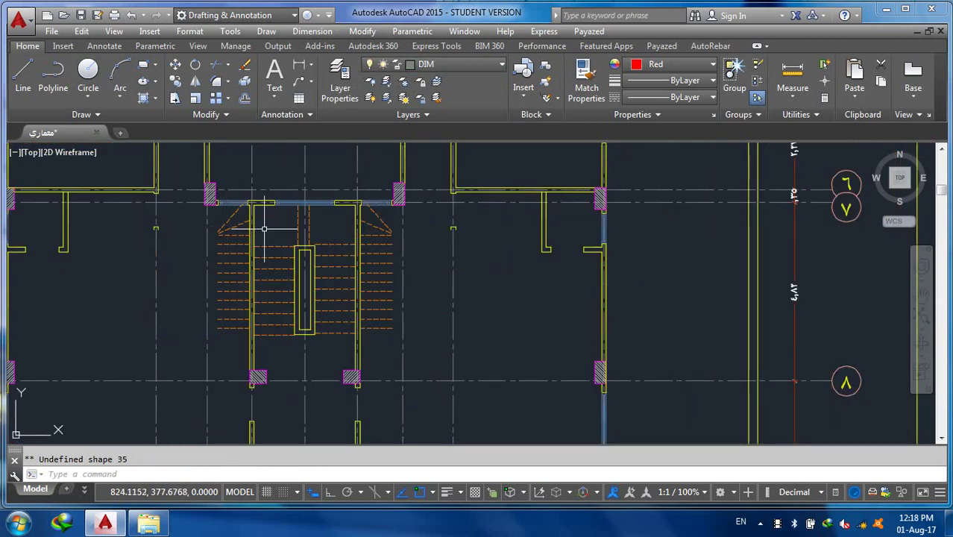
pyautogui.scroll(-3, 266, 216)
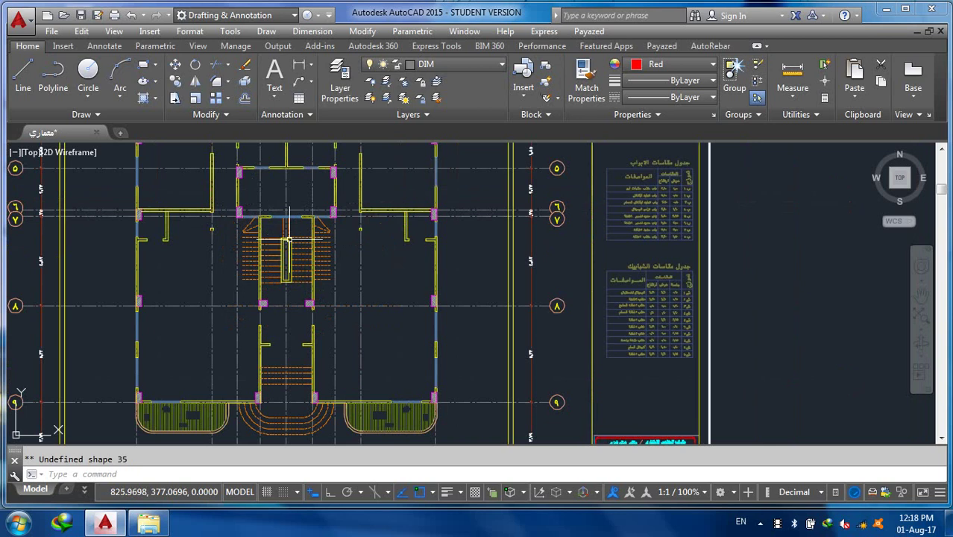
pyautogui.scroll(-3, 289, 239)
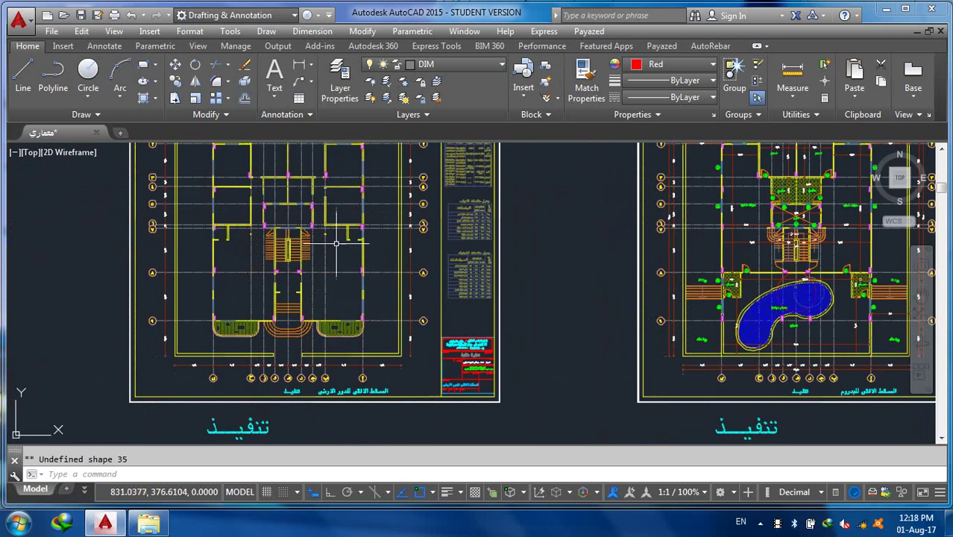
pyautogui.scroll(4, 349, 336)
pyautogui.scroll(5, 345, 337)
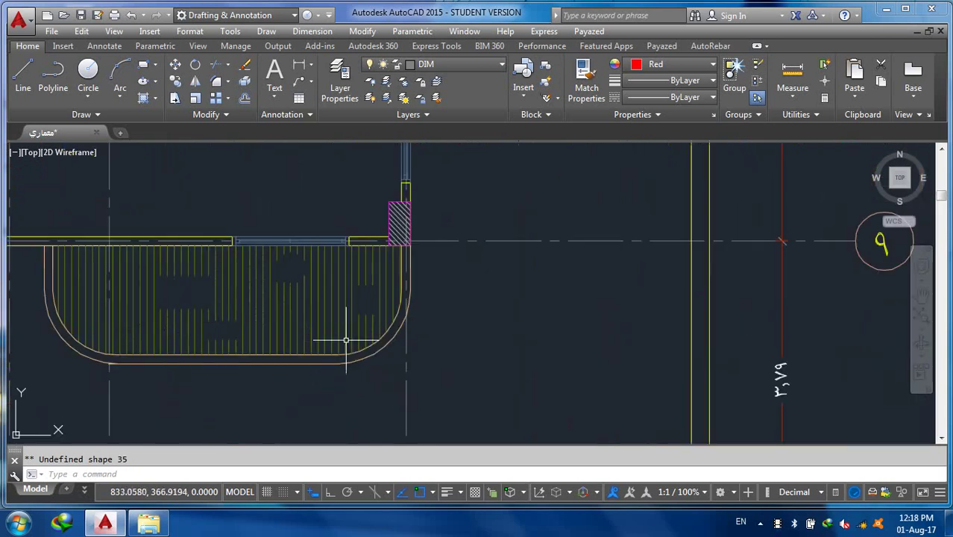
pyautogui.click(262, 280)
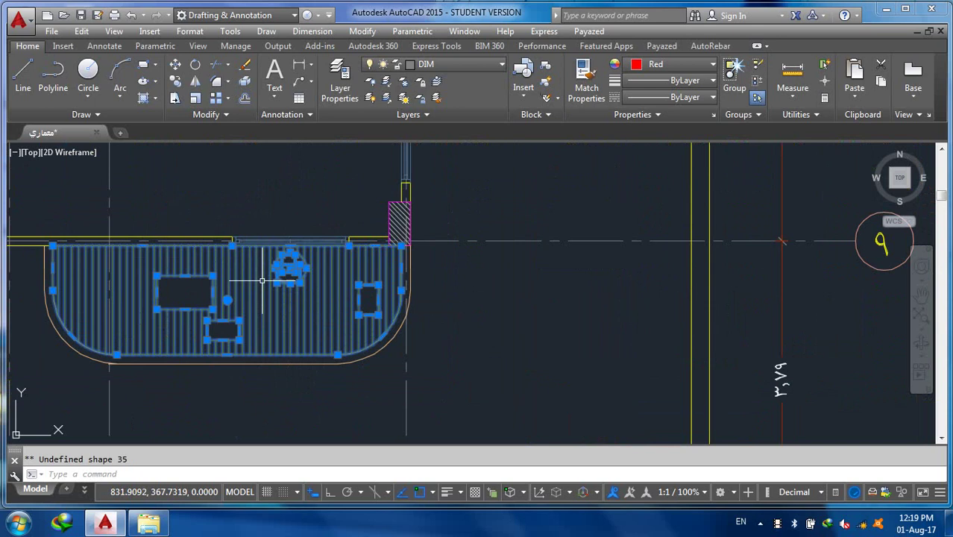
pyautogui.doubleClick(261, 280)
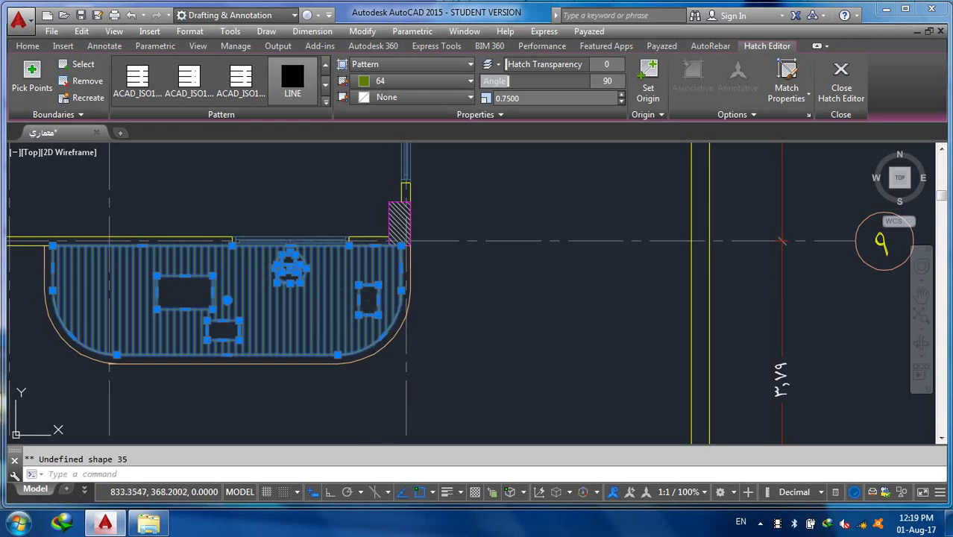
pyautogui.press('Escape')
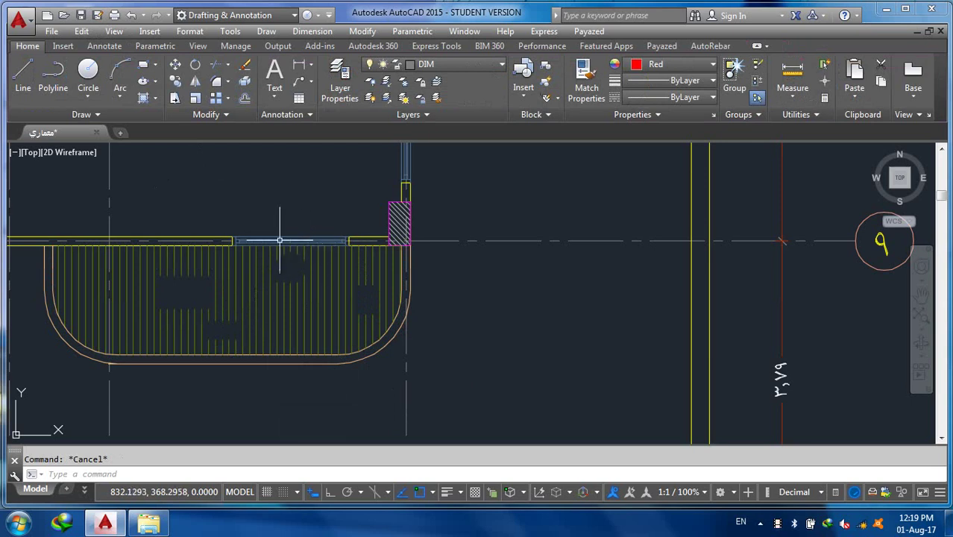
pyautogui.click(284, 244)
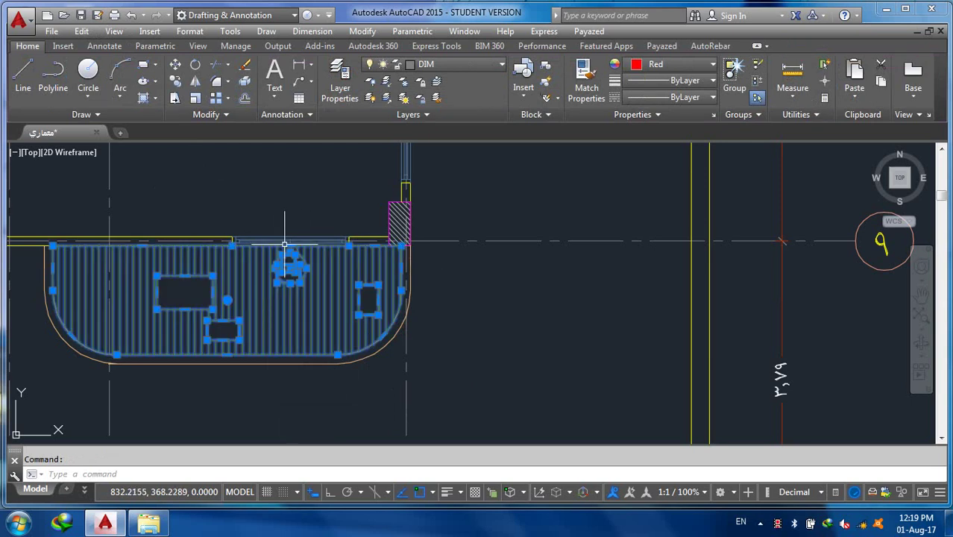
pyautogui.doubleClick(290, 247)
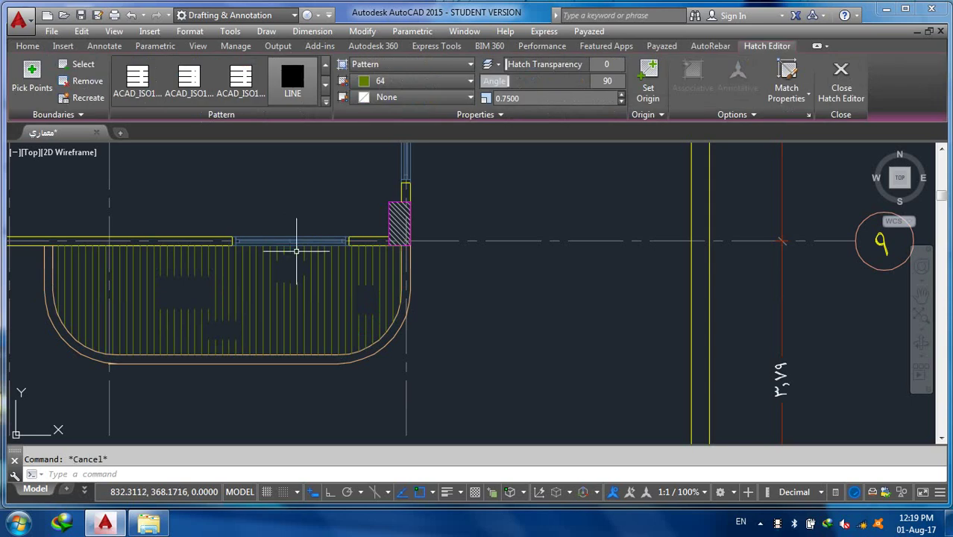
pyautogui.press('Escape')
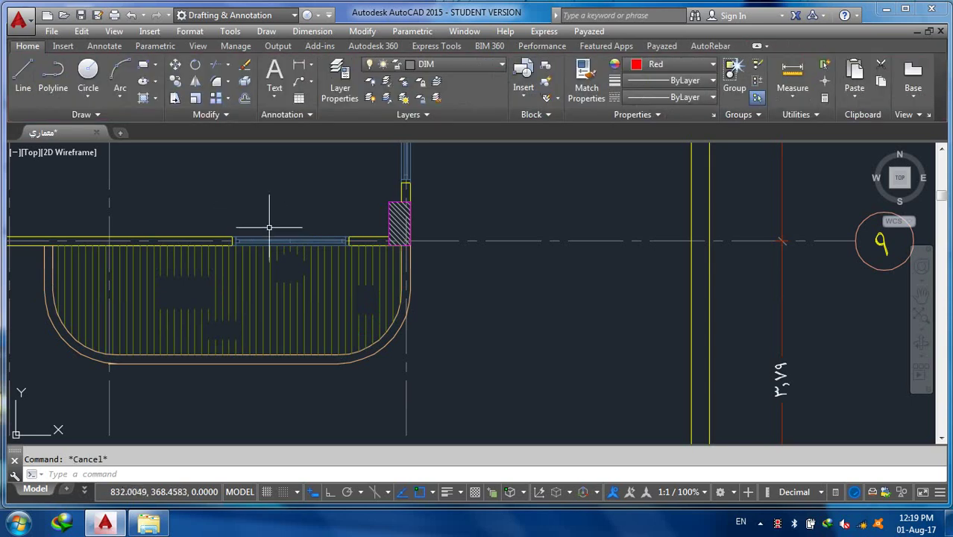
# Step: Isolate the WIN layer from a selected window, then undo to show every layer again
pyautogui.click(282, 237)
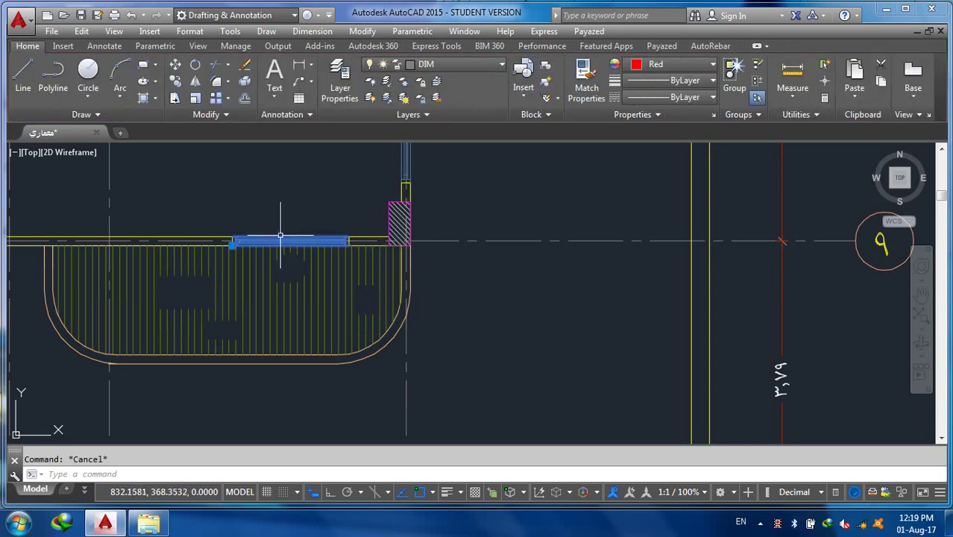
pyautogui.click(386, 83)
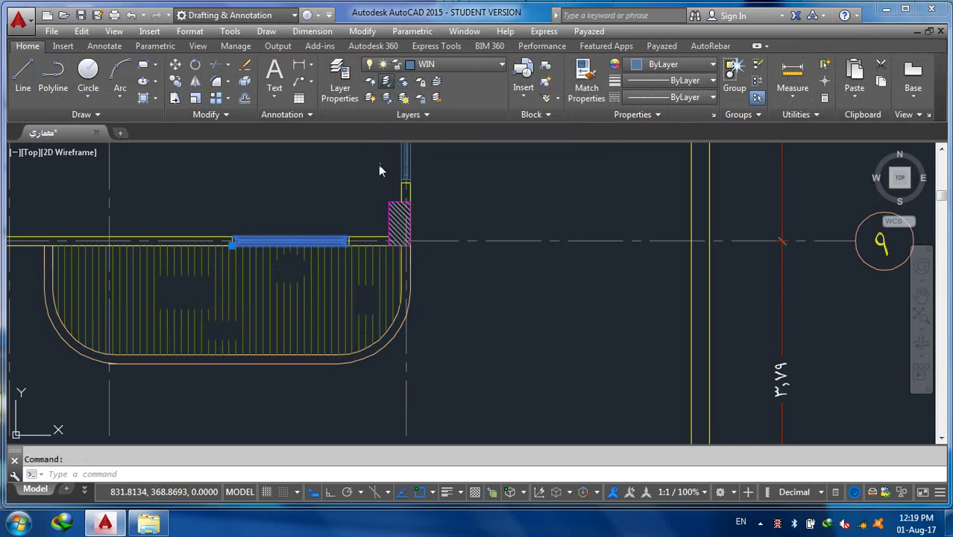
pyautogui.press('Escape')
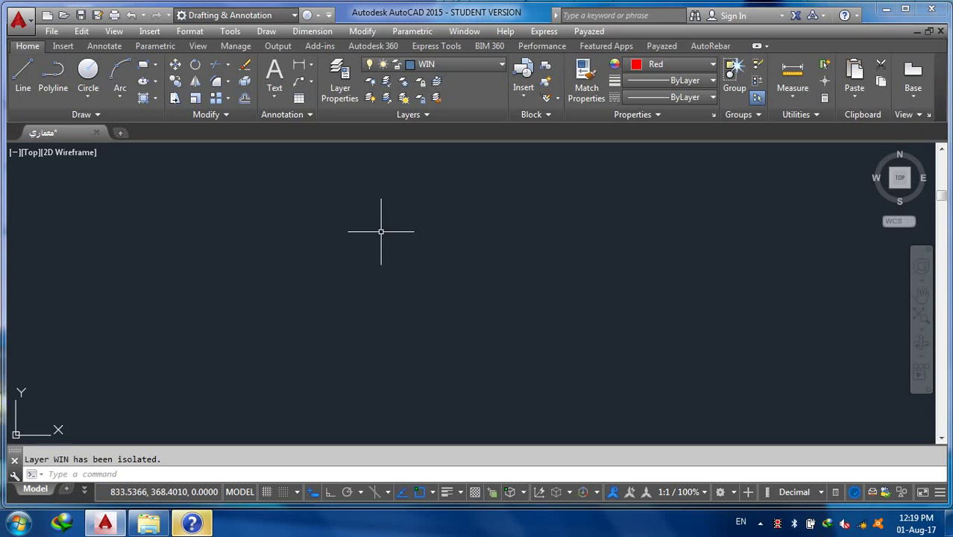
pyautogui.hotkey('ctrl', 'z')
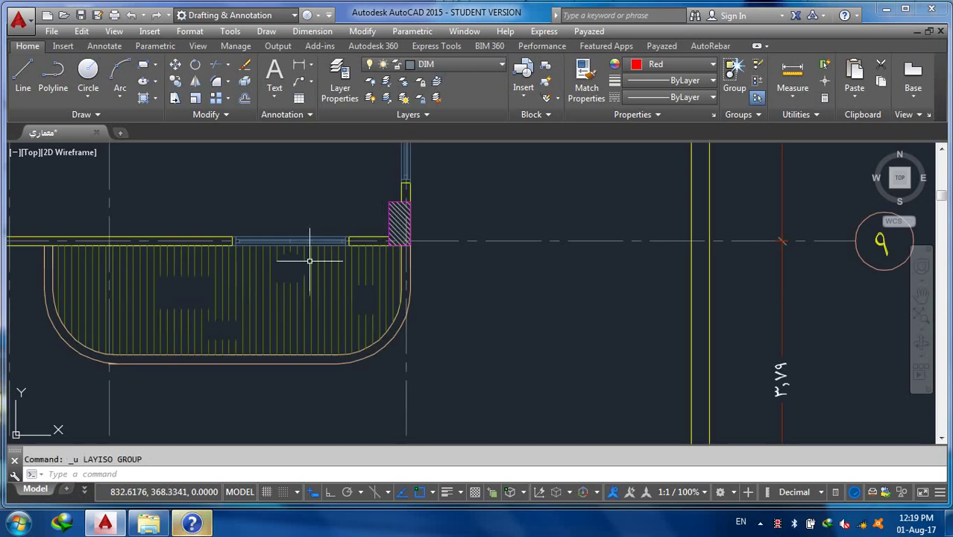
# Step: Zoom to extents, then pan and zoom onto the middle floor plan's stair area
pyautogui.click(289, 240)
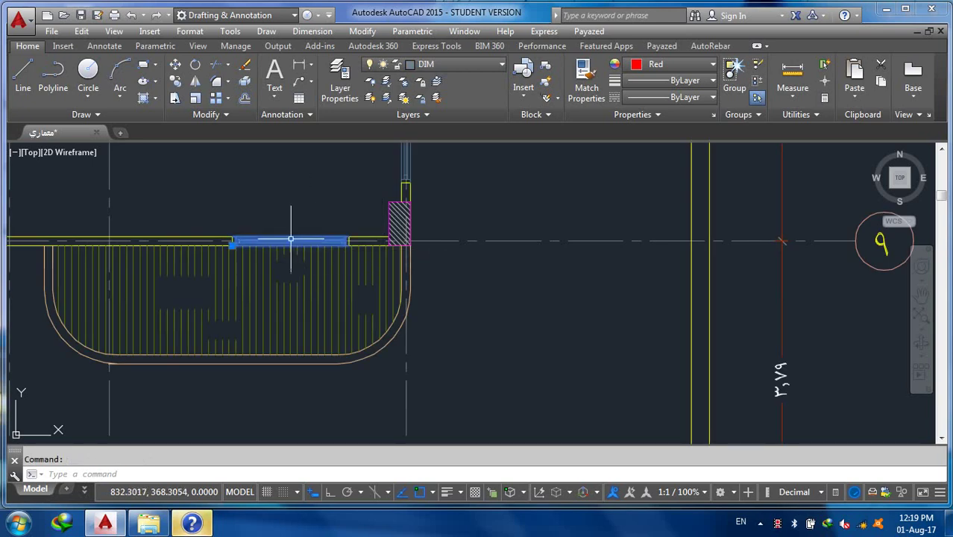
pyautogui.scroll(-3, 346, 216)
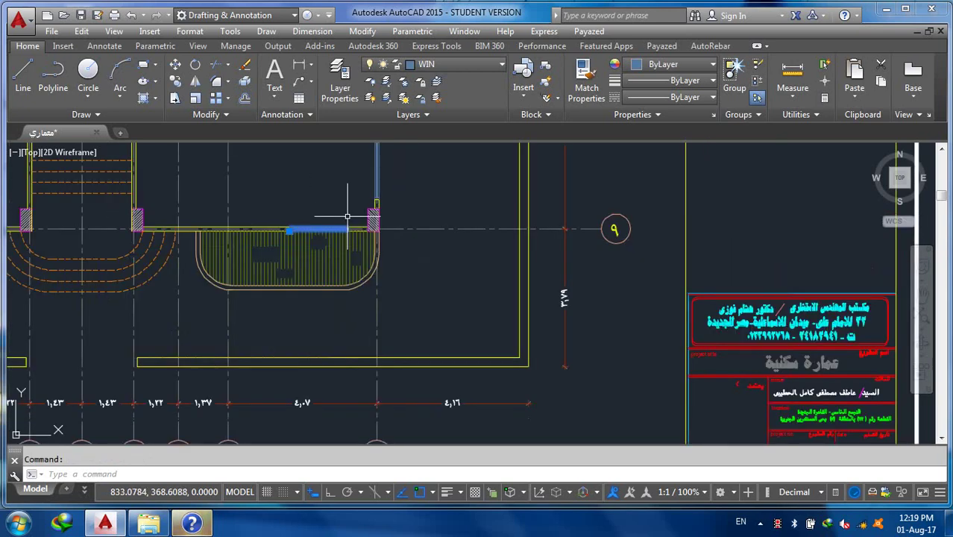
pyautogui.scroll(-3, 369, 172)
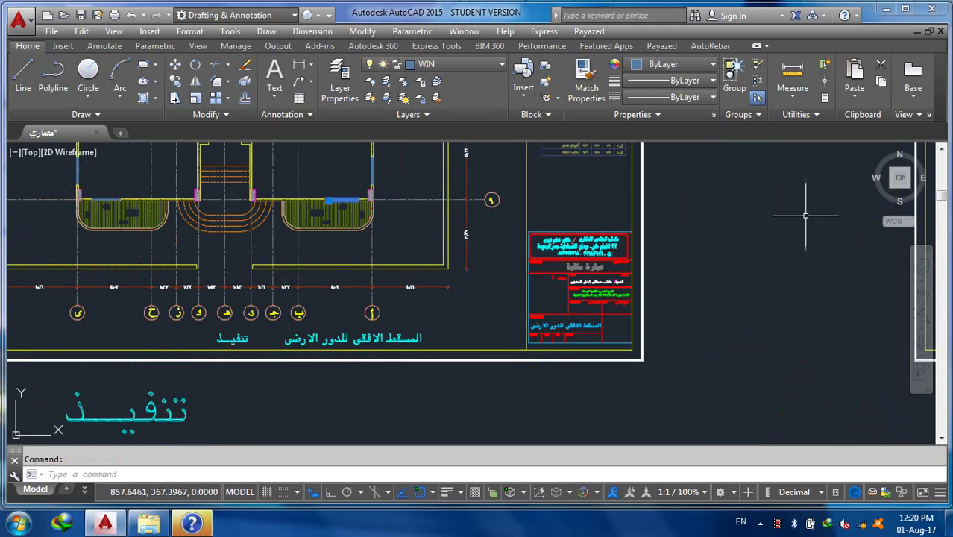
pyautogui.click(922, 339)
pyautogui.scroll(3, 552, 192)
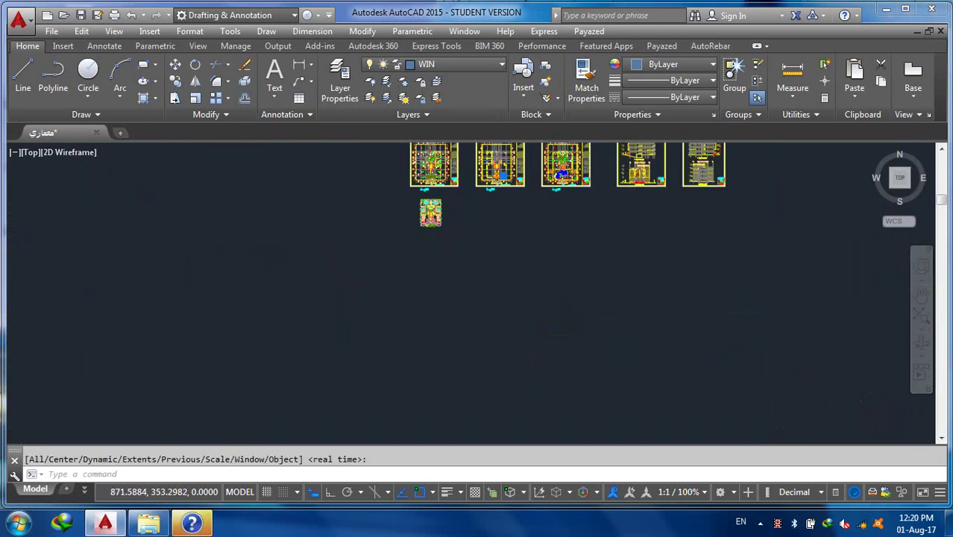
pyautogui.scroll(3, 552, 192)
pyautogui.scroll(3, 552, 192)
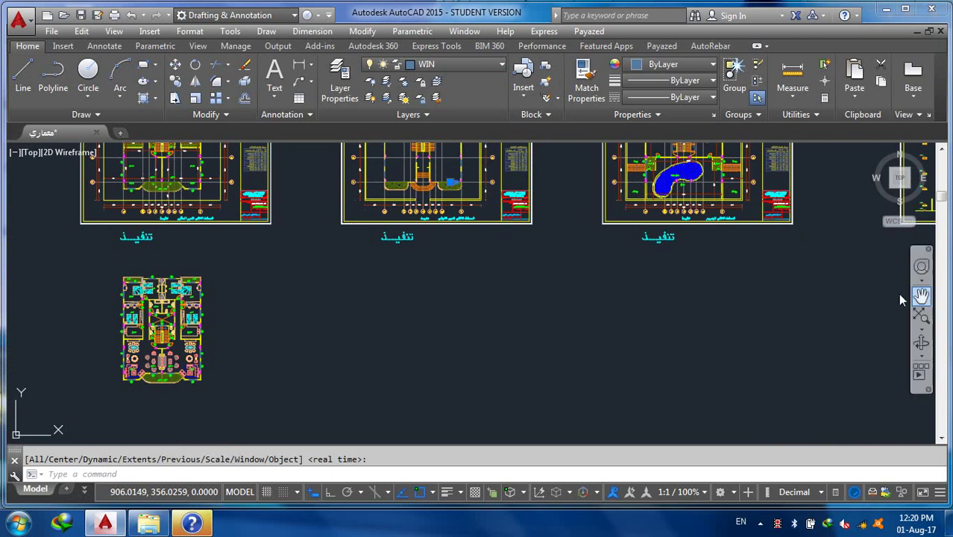
pyautogui.click(924, 310)
pyautogui.moveTo(505, 204); pyautogui.dragTo(516, 309)
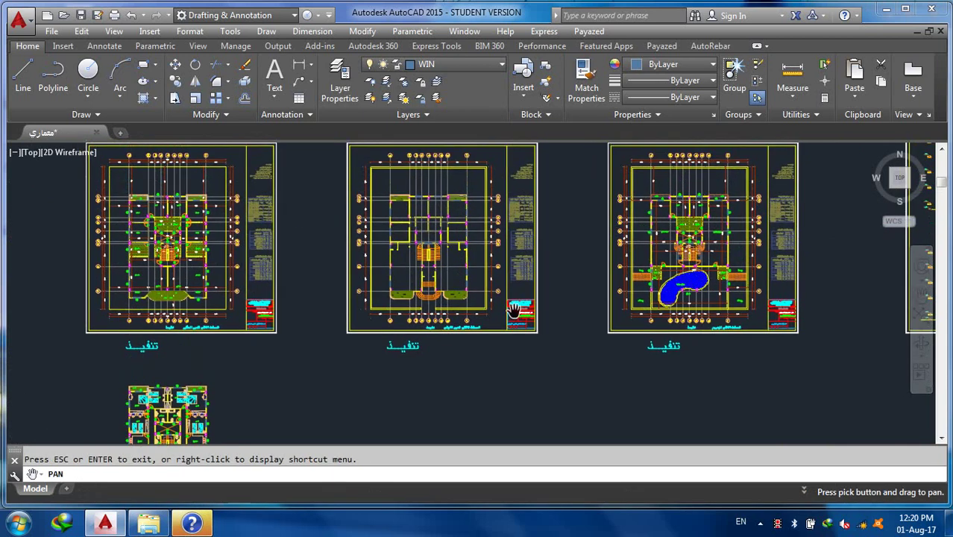
pyautogui.scroll(3, 432, 238)
pyautogui.scroll(3, 464, 250)
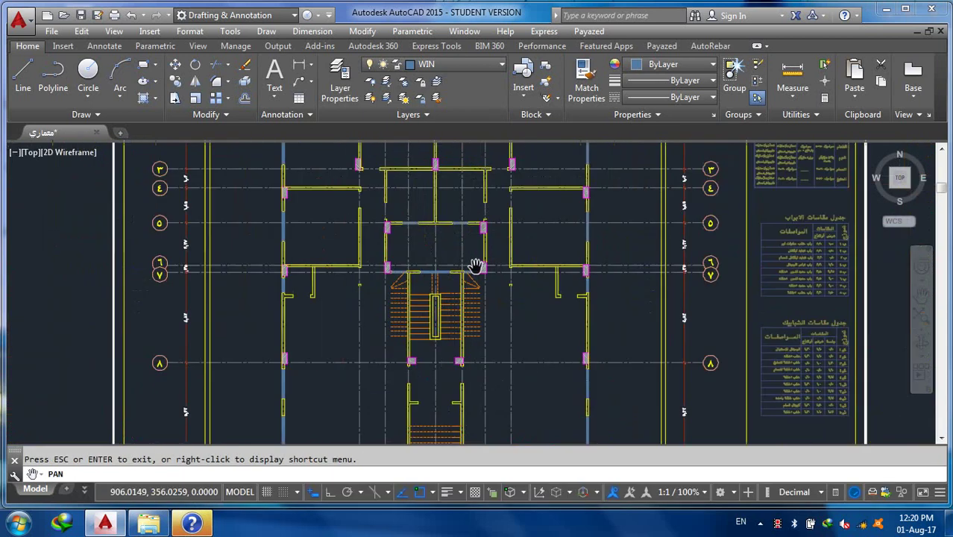
pyautogui.rightClick(601, 246)
# Step: Select the window block on the right wall and explode it into plain lines
pyautogui.click(626, 253)
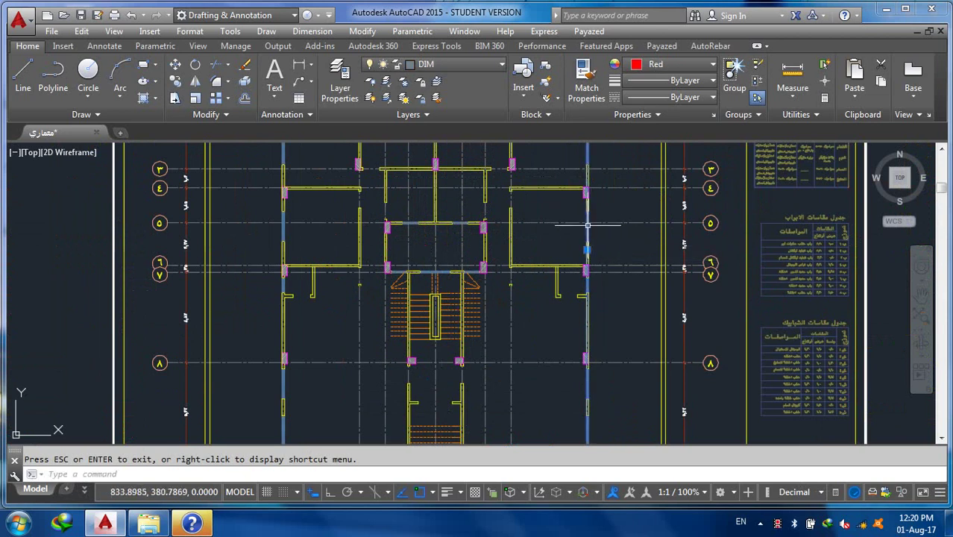
pyautogui.press('Escape')
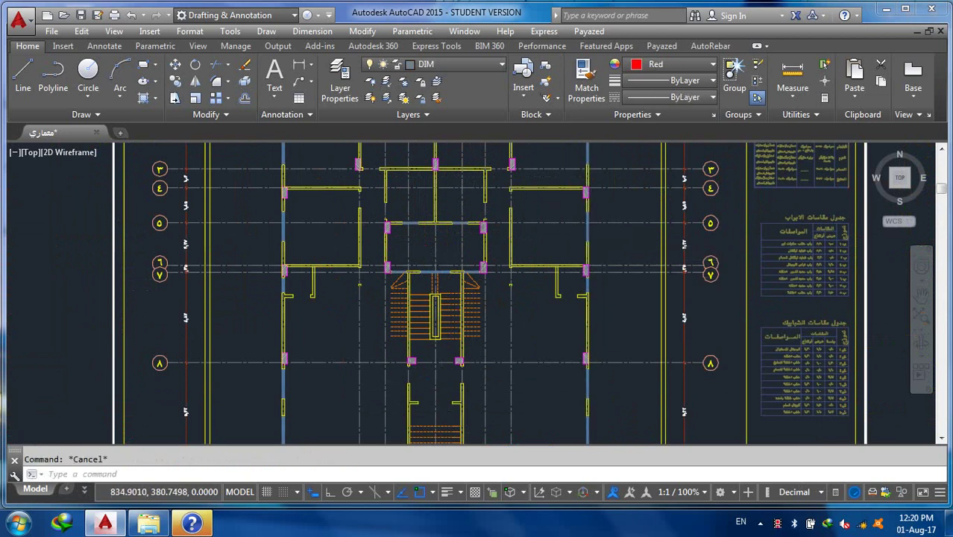
pyautogui.scroll(5, 557, 207)
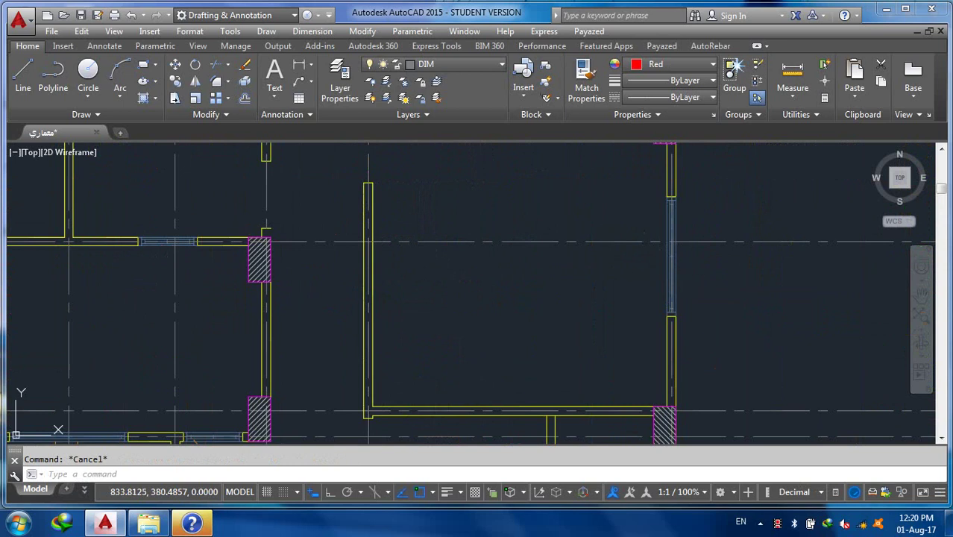
pyautogui.click(669, 272)
pyautogui.write('e')
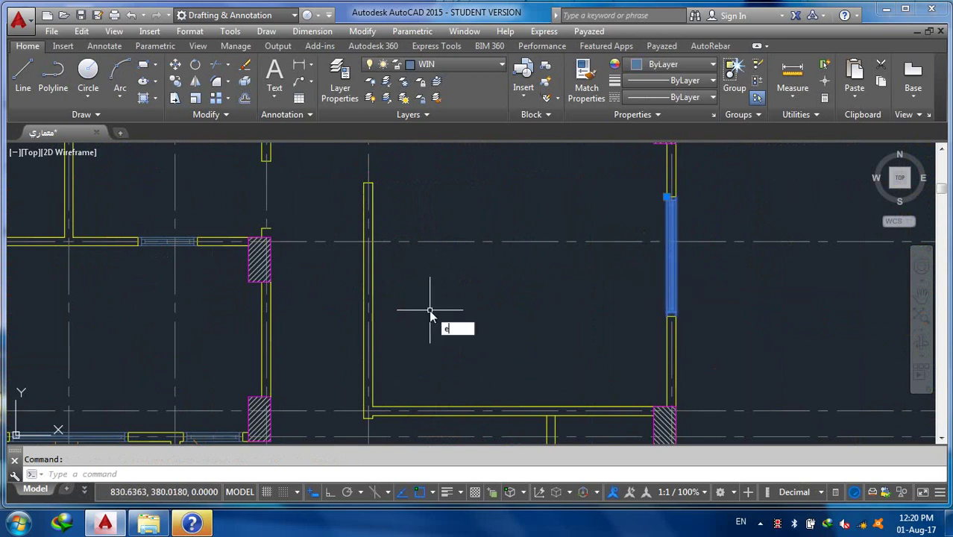
pyautogui.press('Return')
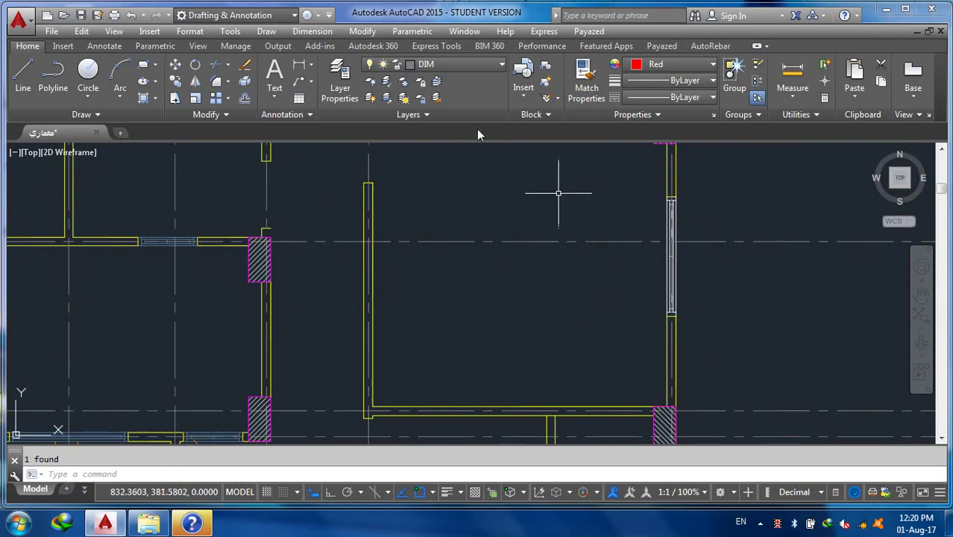
# Step: Isolate the BLOCK layer by picking one of its objects
pyautogui.click(664, 270)
pyautogui.click(672, 261)
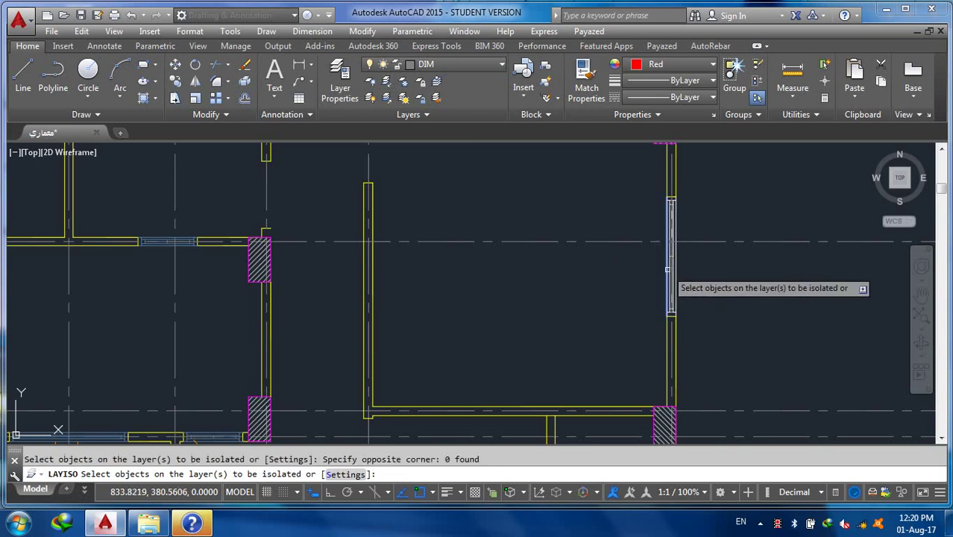
pyautogui.press('Return')
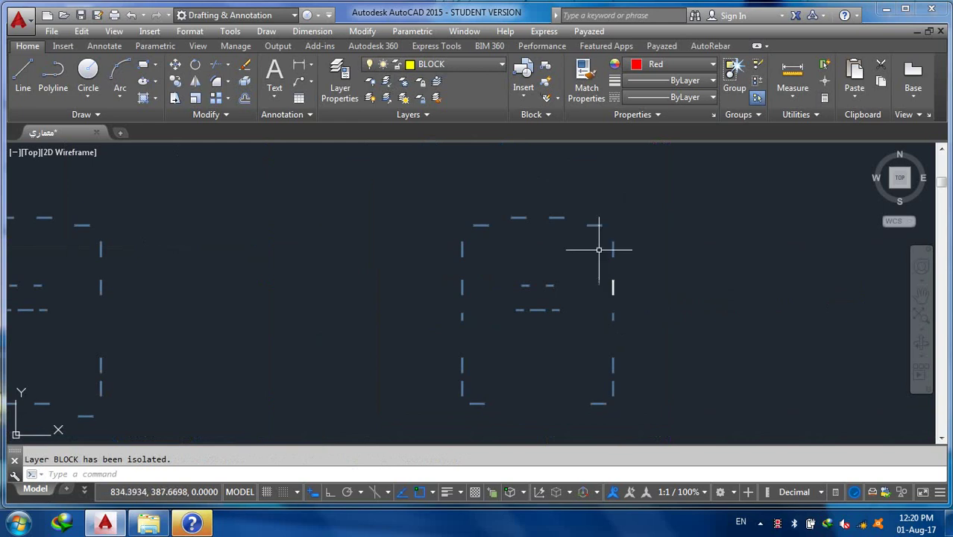
# Step: Window-select and erase the 30 dashed objects in the right room, then restore all layers
pyautogui.click(652, 200)
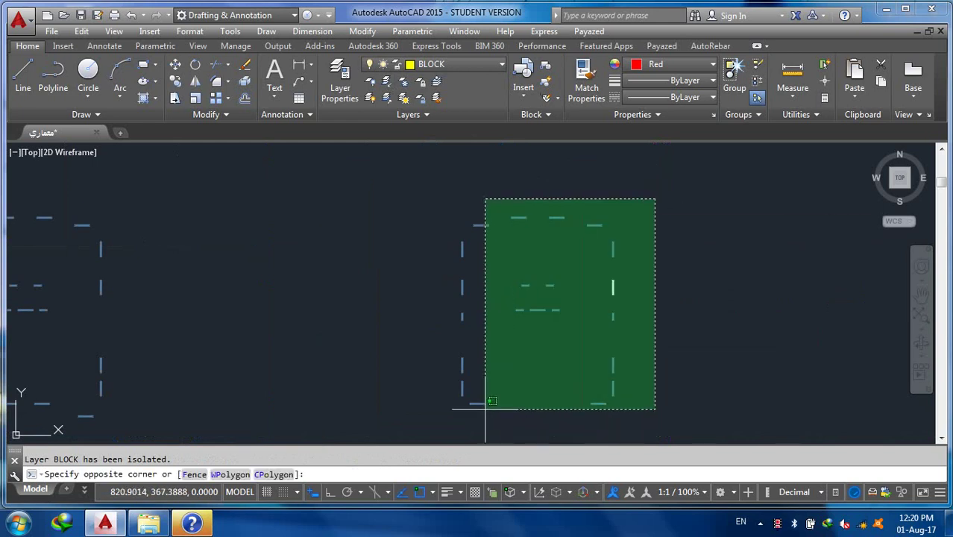
pyautogui.click(436, 440)
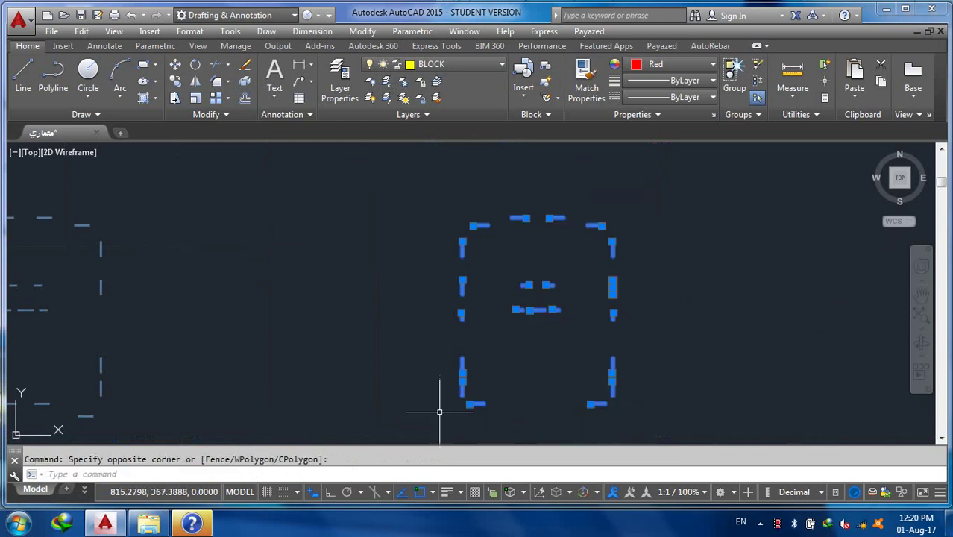
pyautogui.press('Delete')
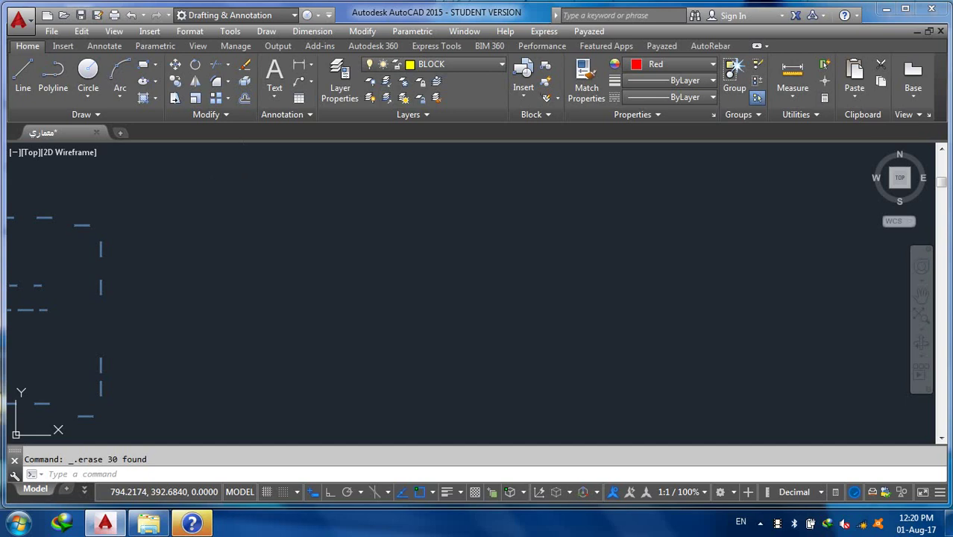
pyautogui.hotkey('ctrl', 'z')
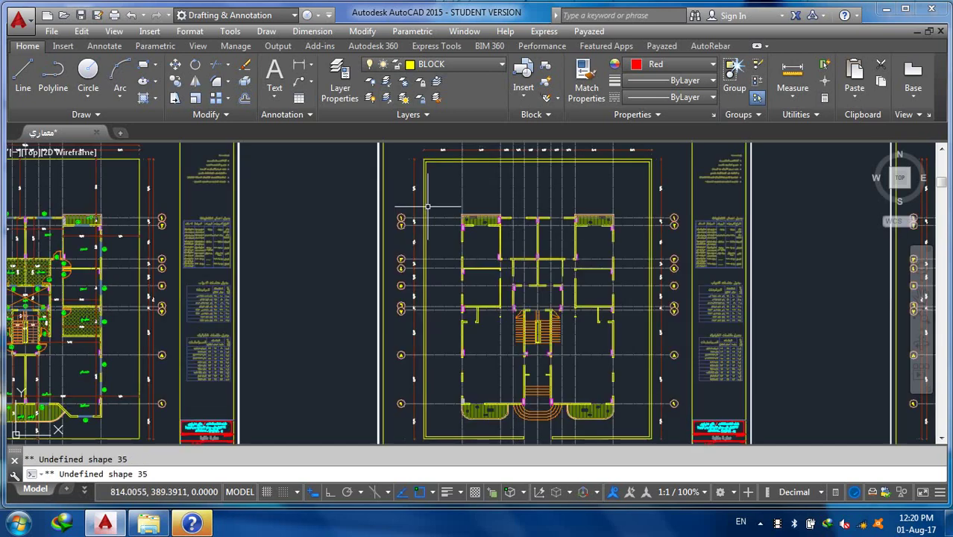
# Step: Close the Windows help window and pan and zoom onto the plan's upper rooms and balconies
pyautogui.click(207, 529)
pyautogui.click(933, 13)
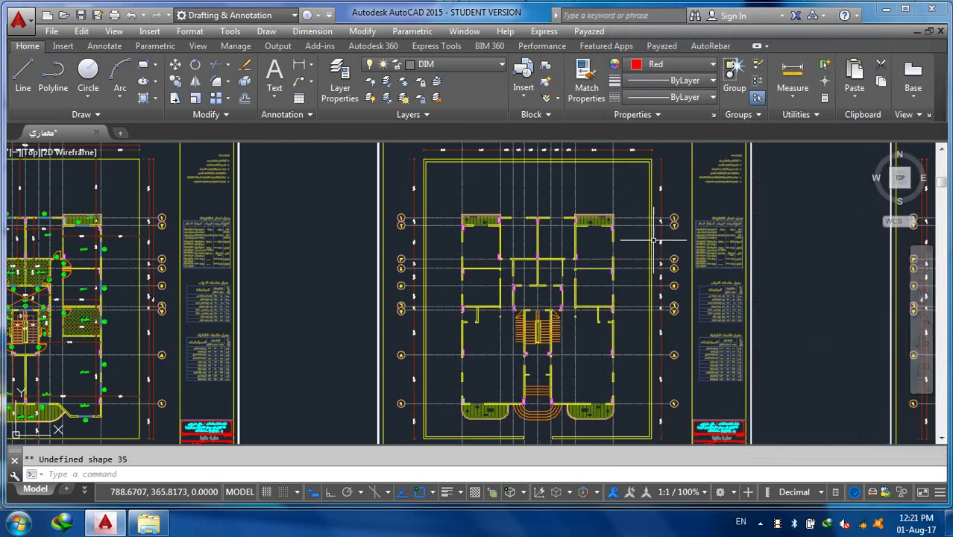
pyautogui.click(923, 295)
pyautogui.scroll(3, 668, 222)
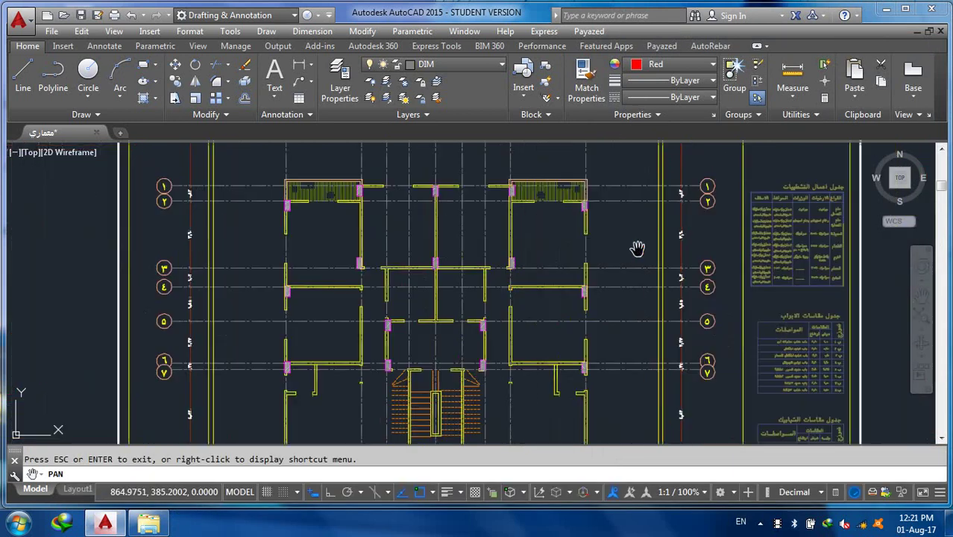
pyautogui.scroll(3, 633, 249)
pyautogui.moveTo(517, 207)
pyautogui.mouseDown()
pyautogui.moveTo(553, 272)
pyautogui.moveTo(655, 277)
pyautogui.mouseUp()
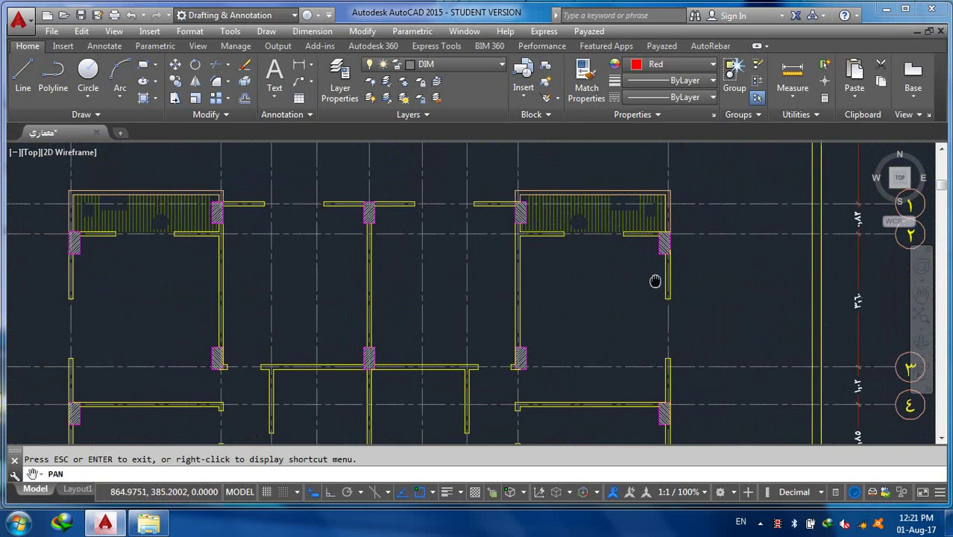
# Step: Exit pan, select and deselect the right balcony's top line, then zoom out
pyautogui.rightClick(609, 269)
pyautogui.click(619, 278)
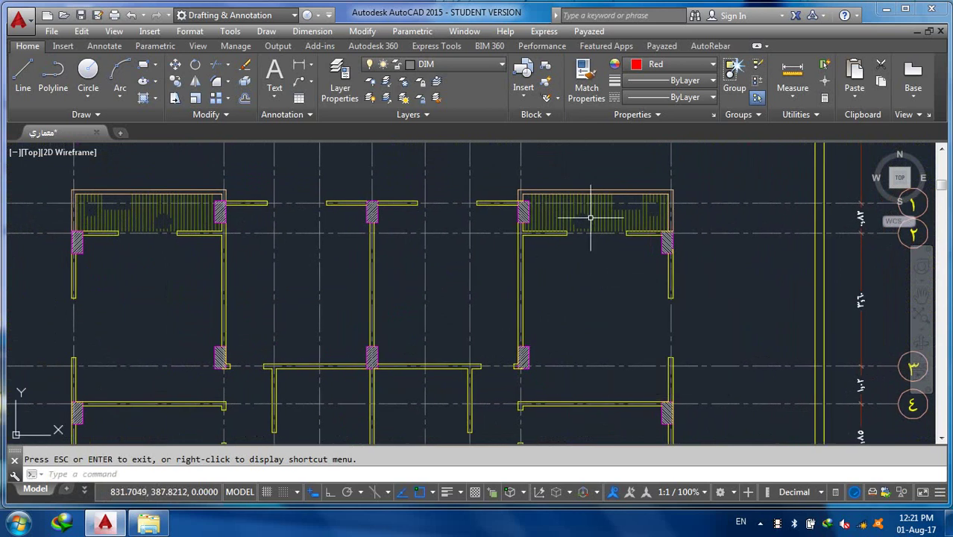
pyautogui.click(569, 190)
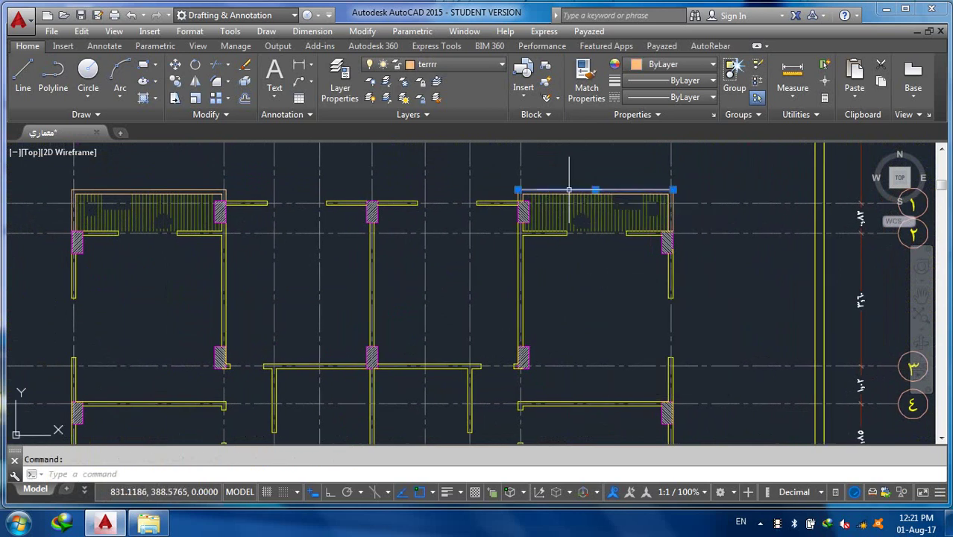
pyautogui.press('Escape')
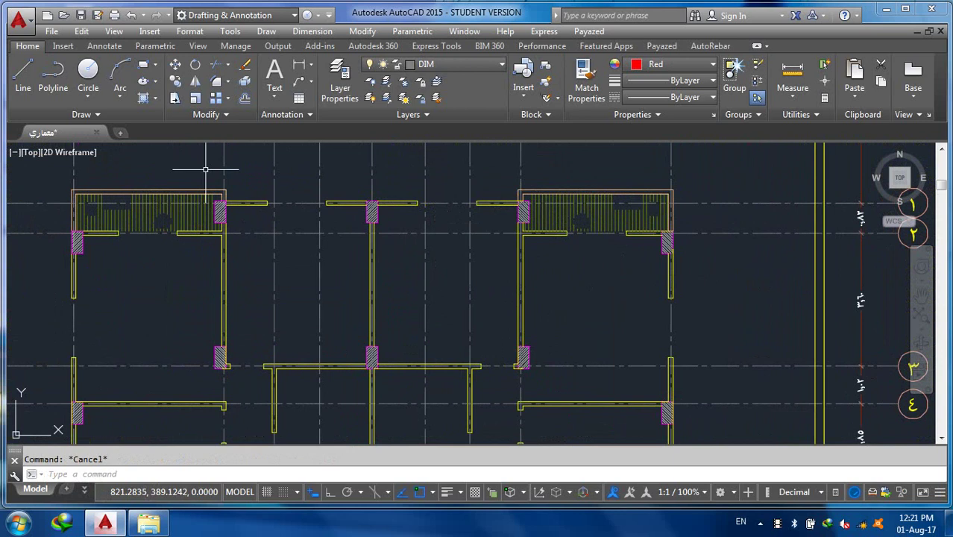
pyautogui.scroll(-3, 205, 170)
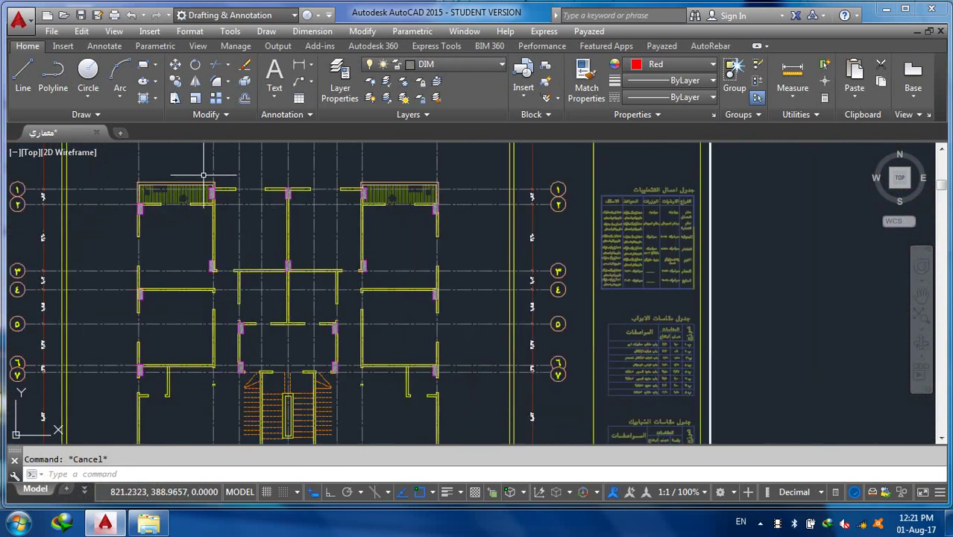
# Step: Pan and zoom down the ground plan past the staircase and lower rooms to its schedule tables
pyautogui.click(921, 294)
pyautogui.moveTo(497, 270); pyautogui.dragTo(546, 304)
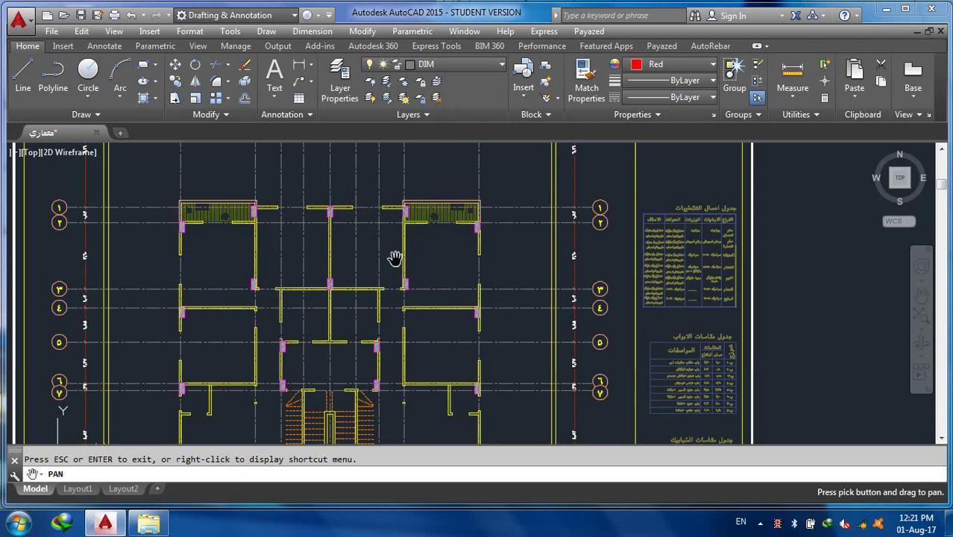
pyautogui.moveTo(482, 275); pyautogui.dragTo(445, 202)
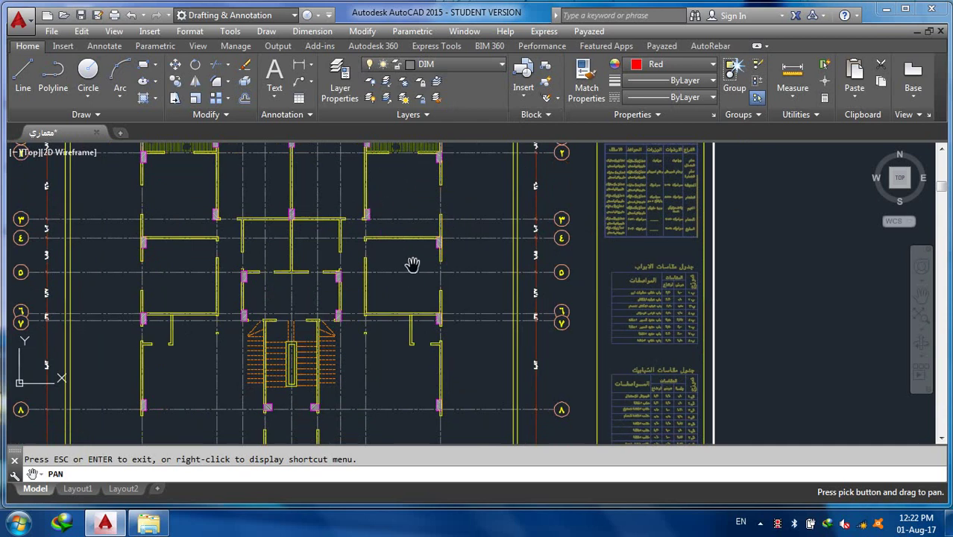
pyautogui.scroll(-3, 411, 264)
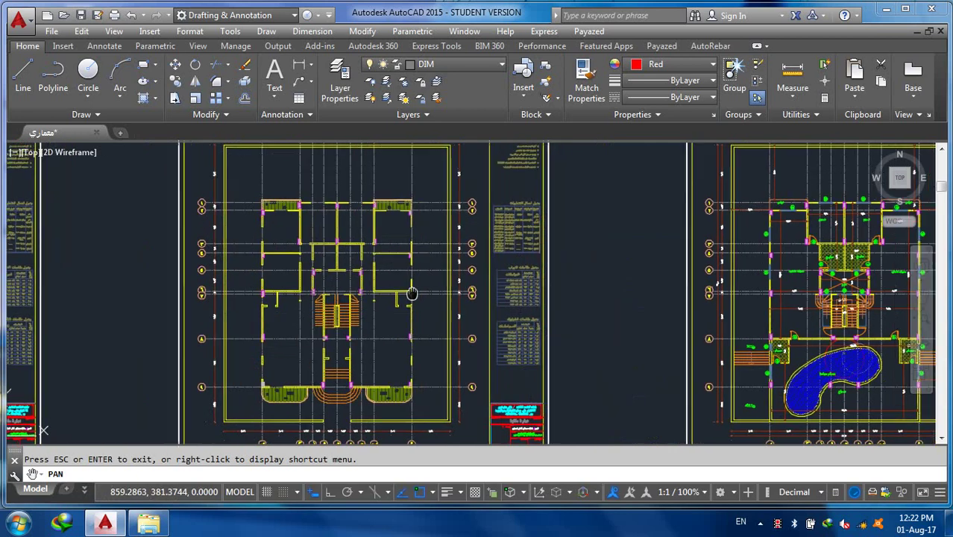
pyautogui.moveTo(411, 292); pyautogui.dragTo(382, 230)
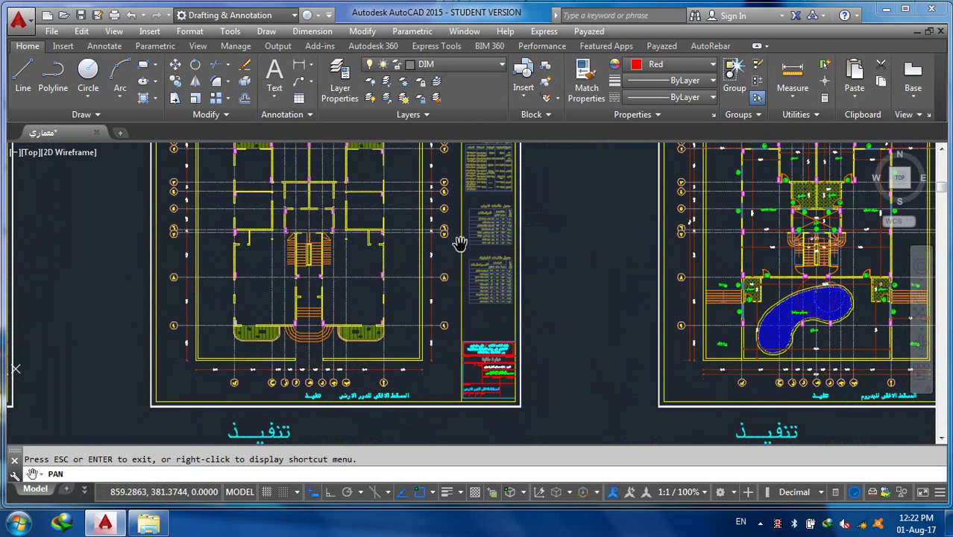
pyautogui.scroll(3, 460, 243)
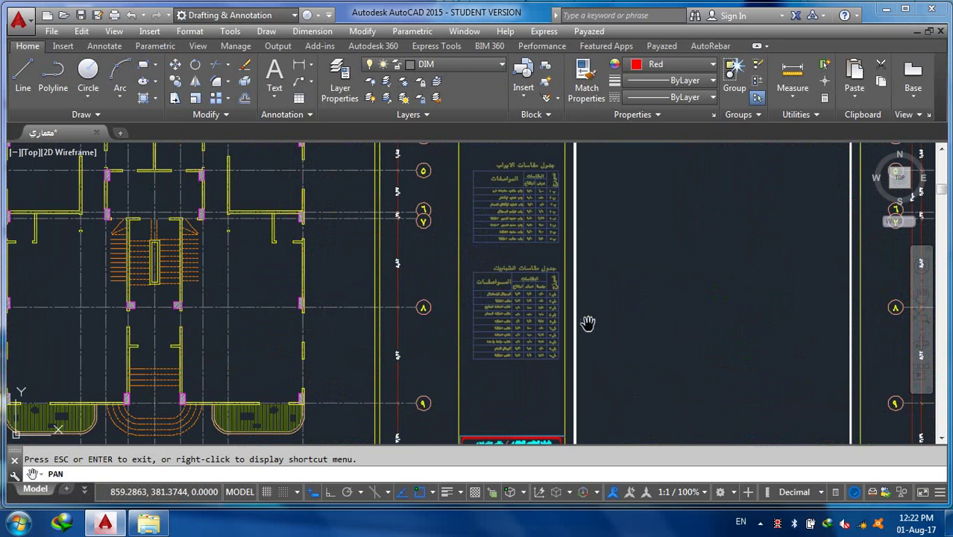
pyautogui.moveTo(516, 237); pyautogui.dragTo(493, 171)
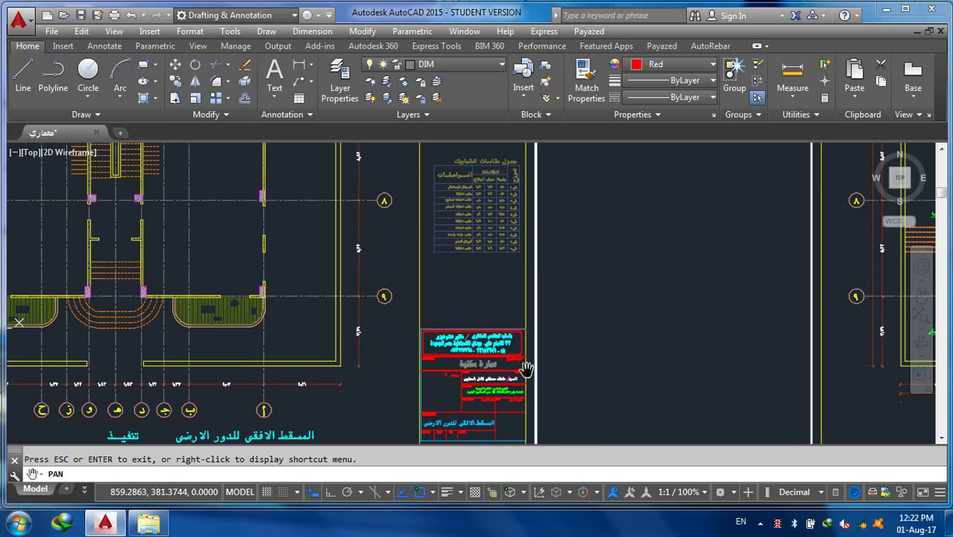
# Step: Zoom in on the ground floor sheet's title block and pan down to its bottom edge
pyautogui.moveTo(492, 350); pyautogui.dragTo(447, 255)
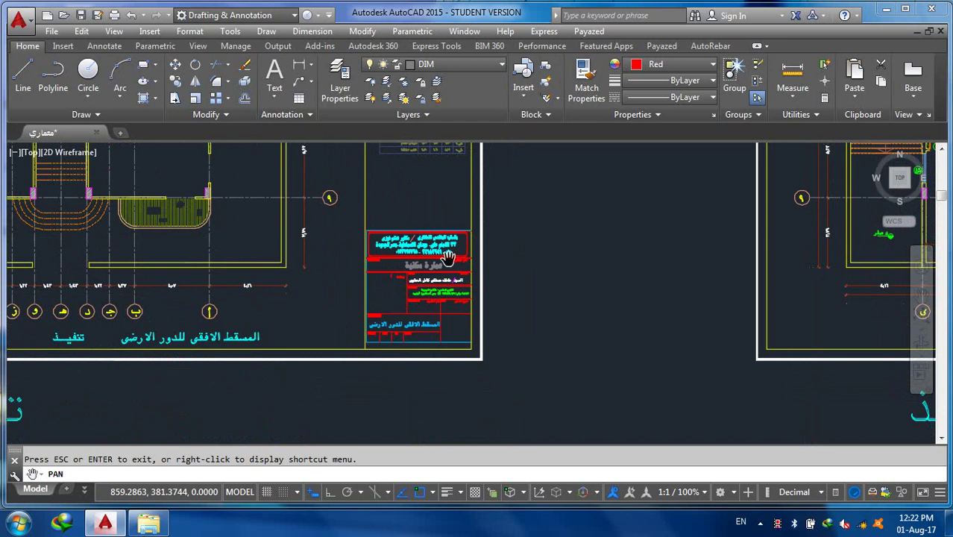
pyautogui.scroll(-3, 308, 297)
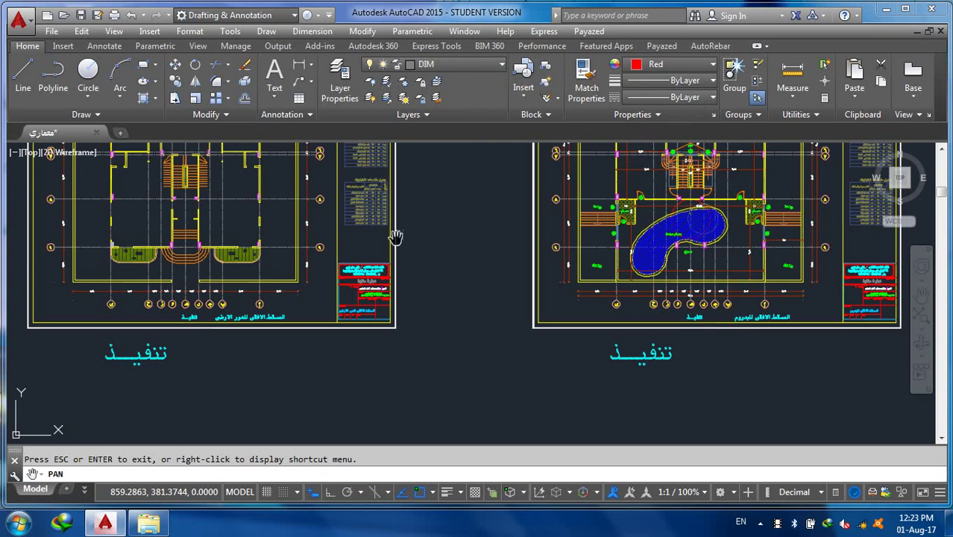
pyautogui.scroll(3, 373, 300)
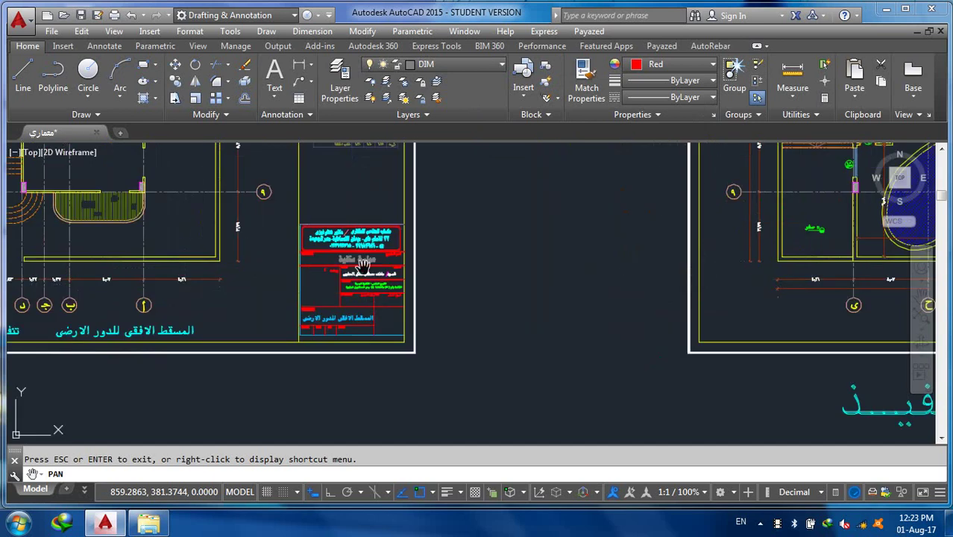
pyautogui.scroll(3, 362, 261)
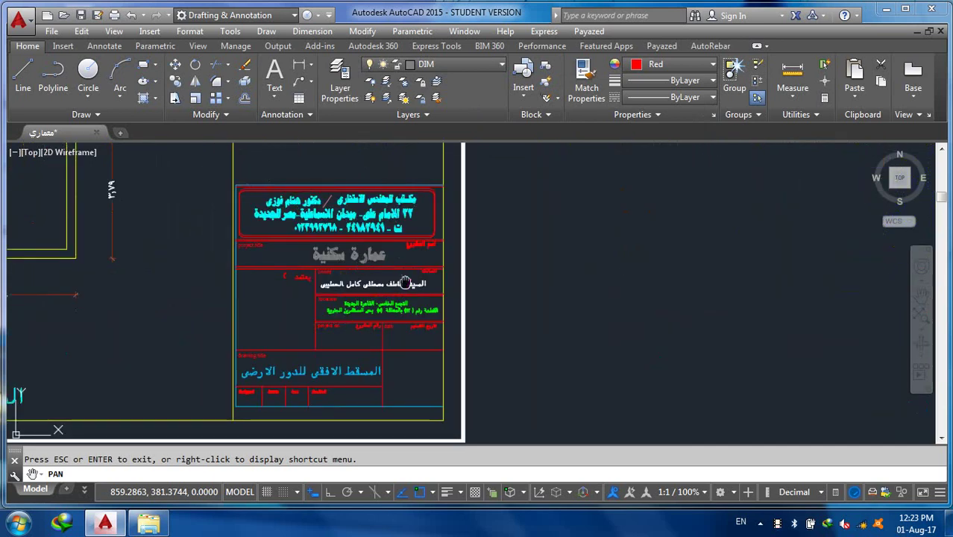
pyautogui.moveTo(404, 281); pyautogui.dragTo(345, 213)
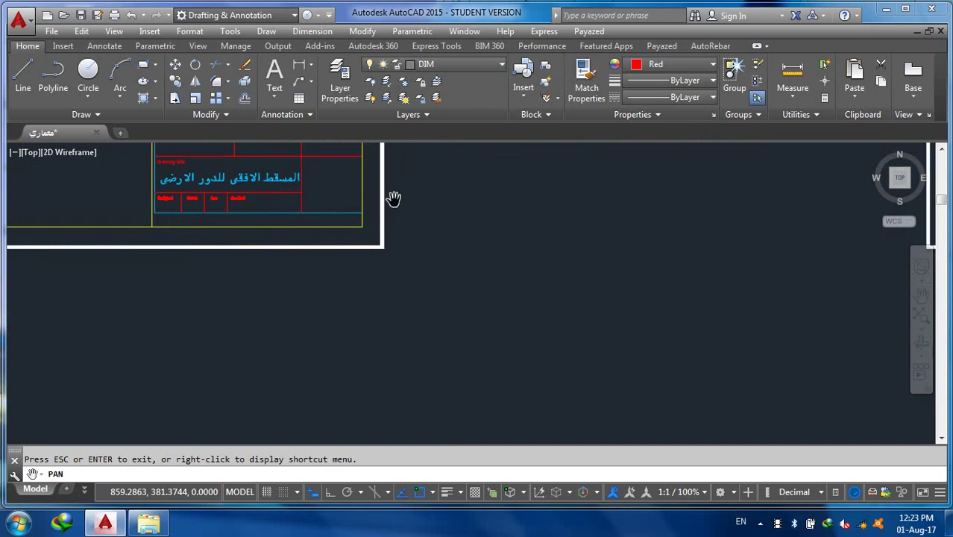
# Step: Zoom out to show the area below both plan sheets
pyautogui.scroll(-3, 294, 206)
pyautogui.scroll(-3, 432, 270)
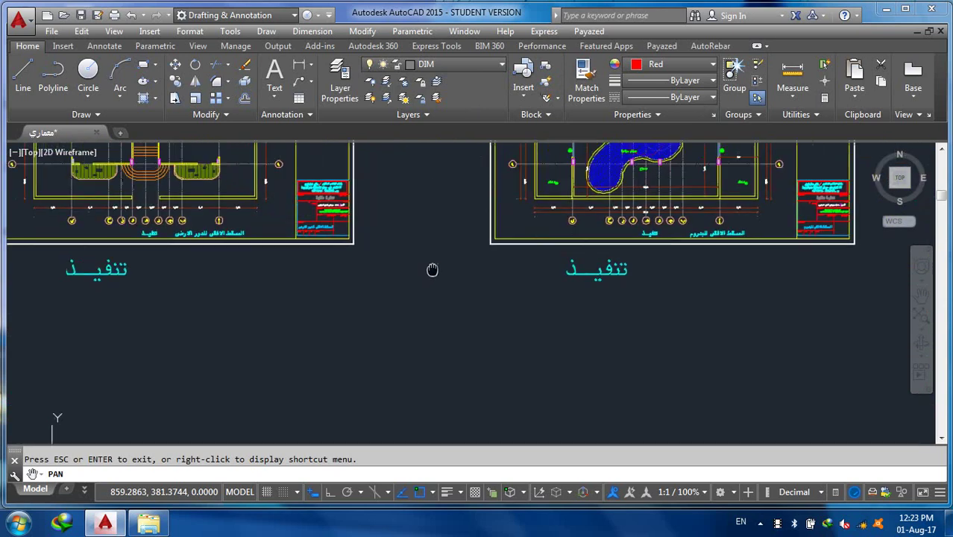
pyautogui.moveTo(437, 270); pyautogui.dragTo(411, 205)
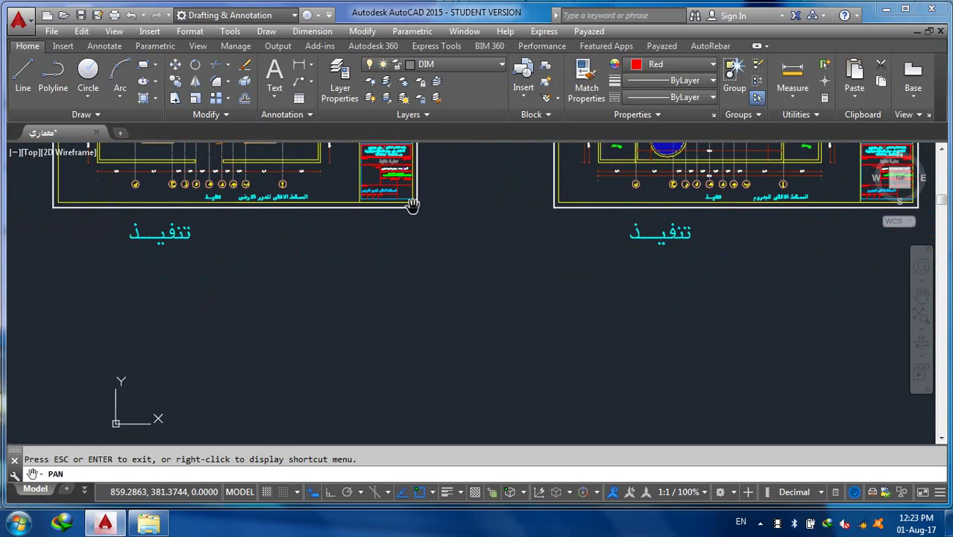